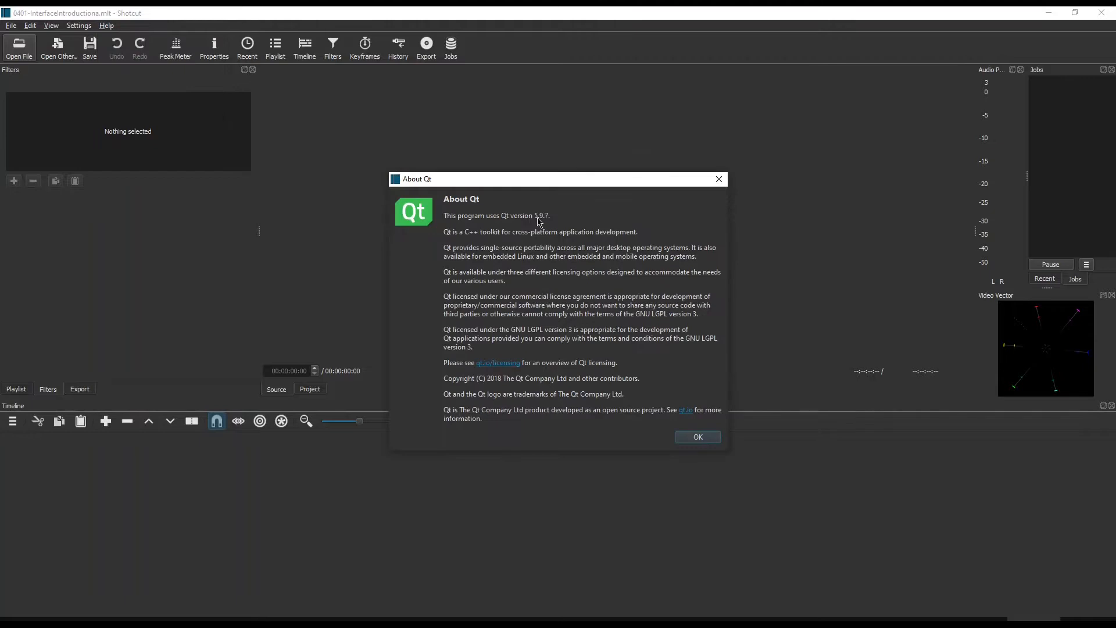
Step: Close the Qt version information and look through the Playlist, Filters and Export panels, ending on the playlist
left_click(719, 179)
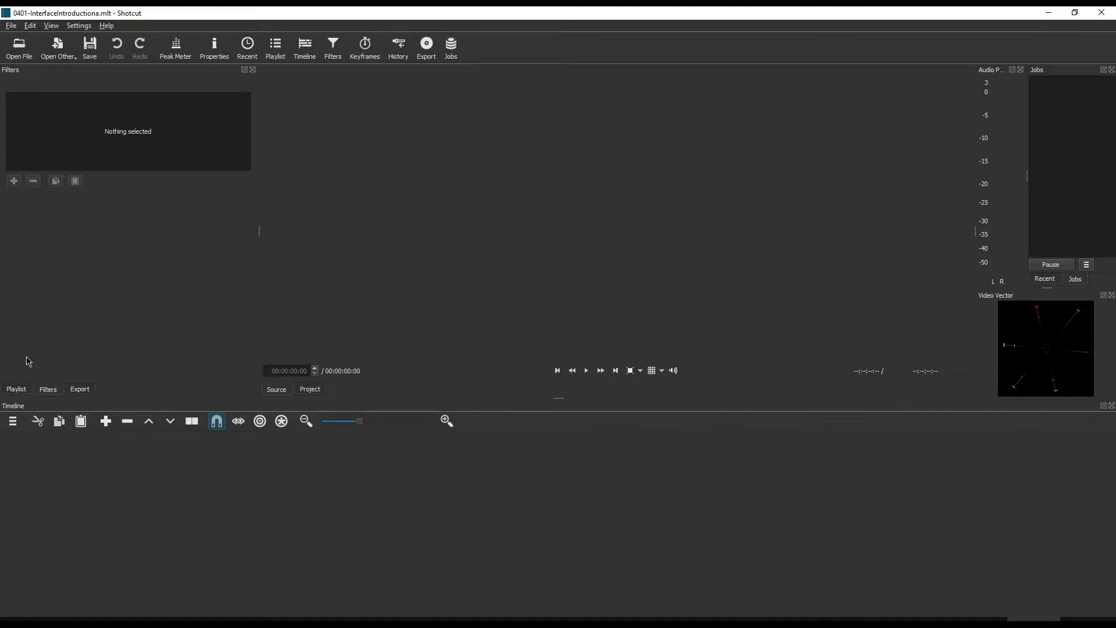
left_click(16, 390)
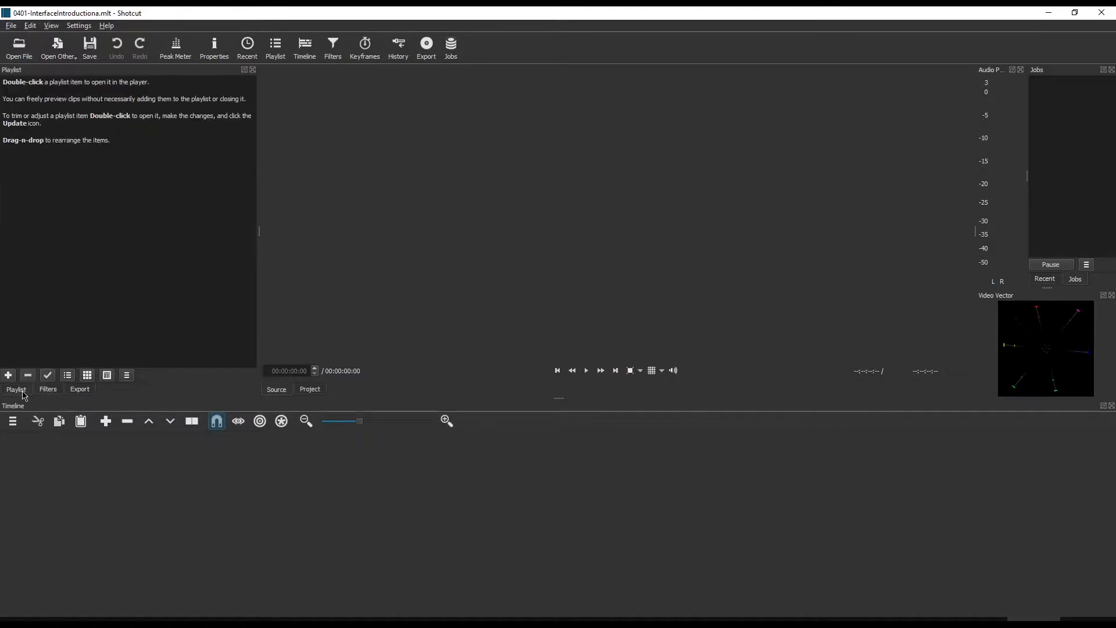
left_click(48, 391)
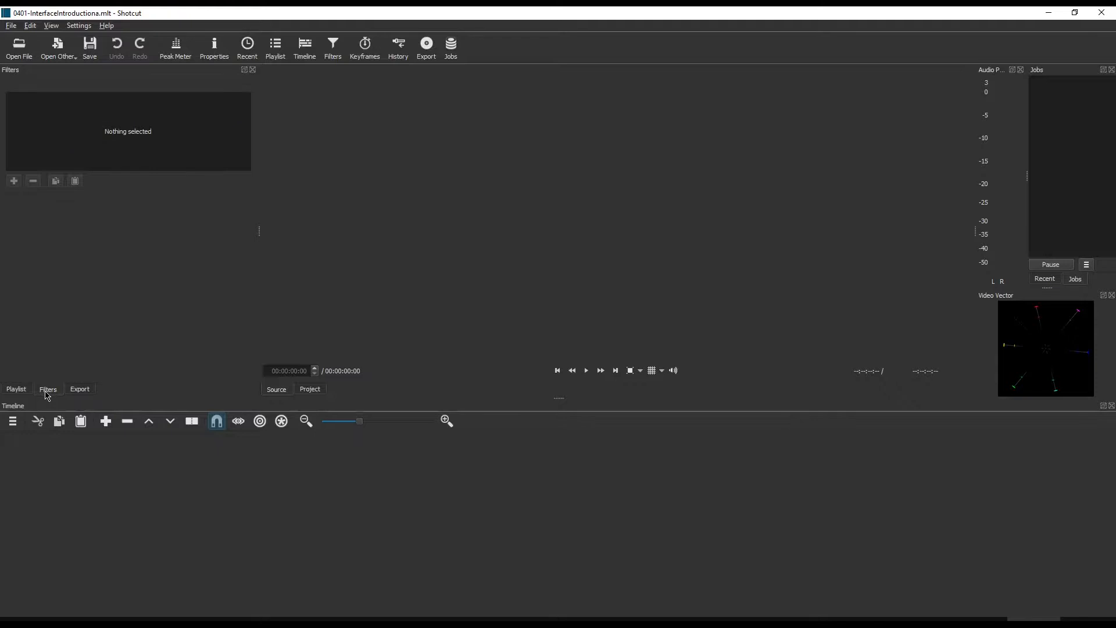
left_click(74, 391)
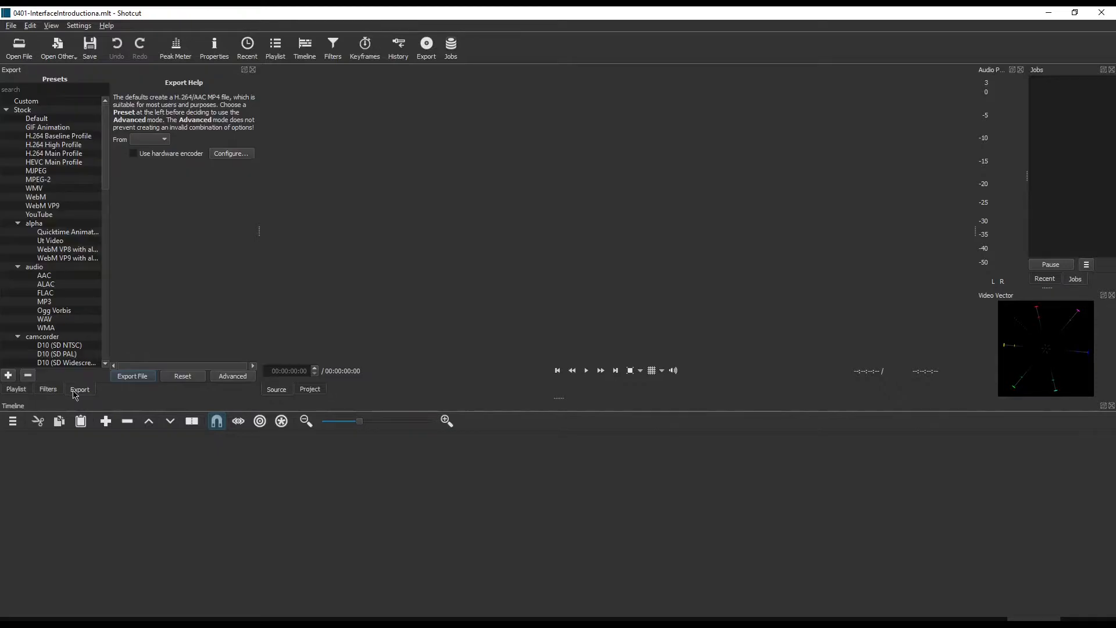
left_click(22, 394)
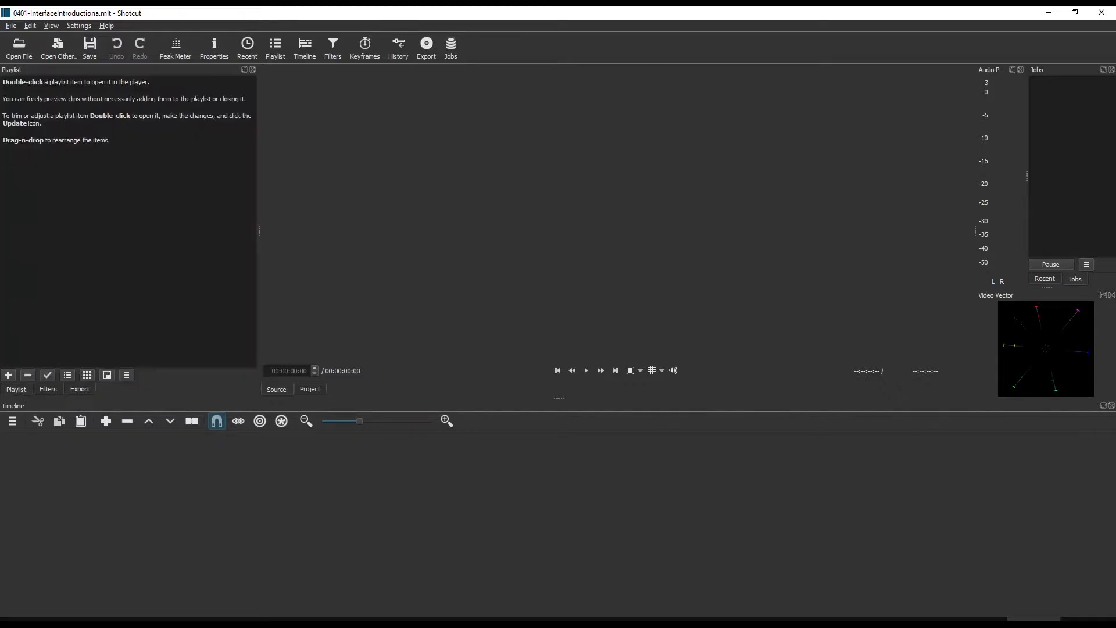
Step: Add the video file ship crane container.mp4 from the file browser to the empty playlist
key("alt+Tab")
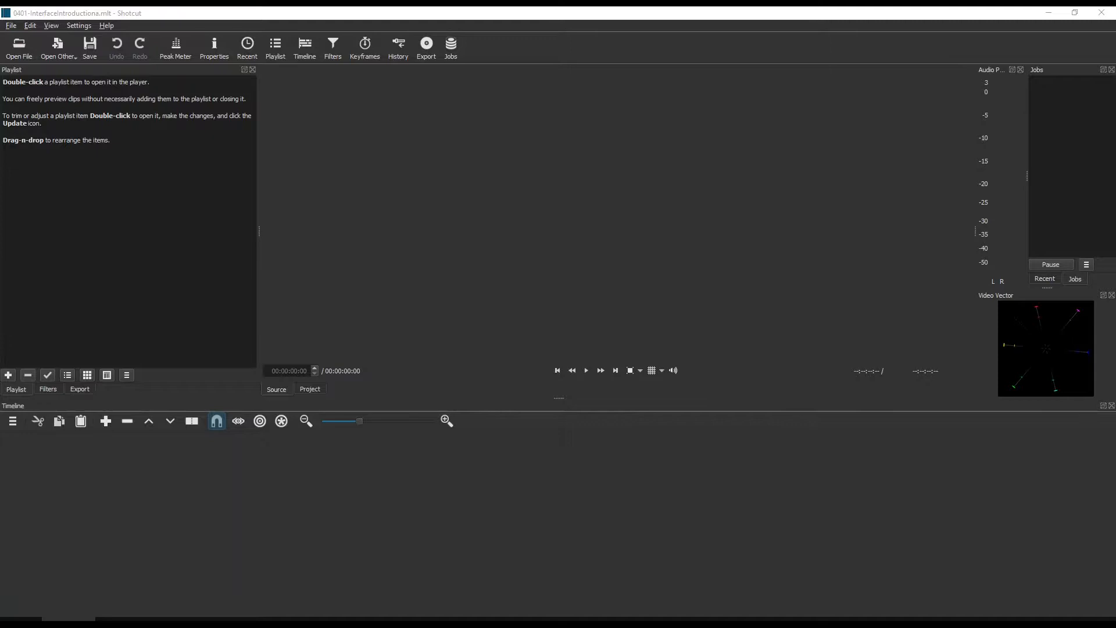
left_click_drag(1, 309, 117, 312)
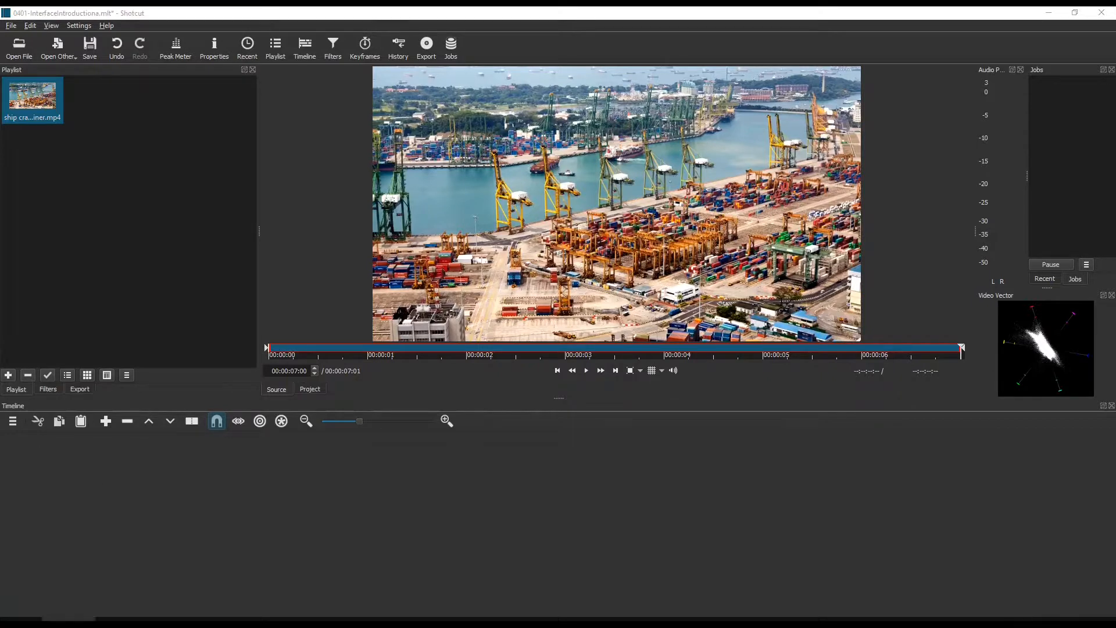
Step: Add one video track and one audio track to the empty timeline
right_click(172, 494)
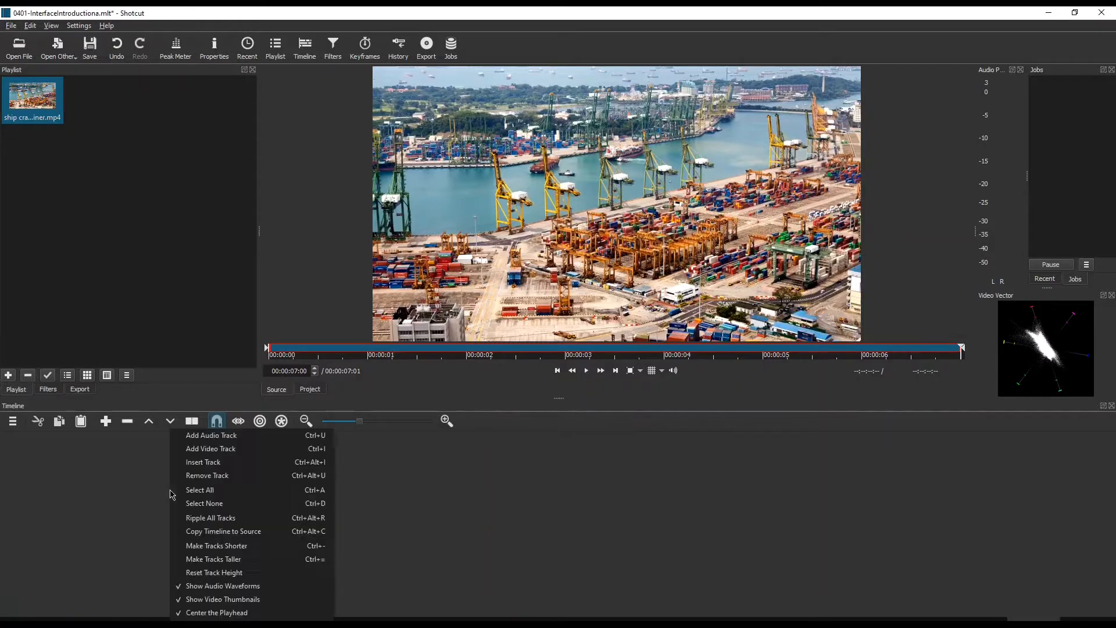
left_click(233, 452)
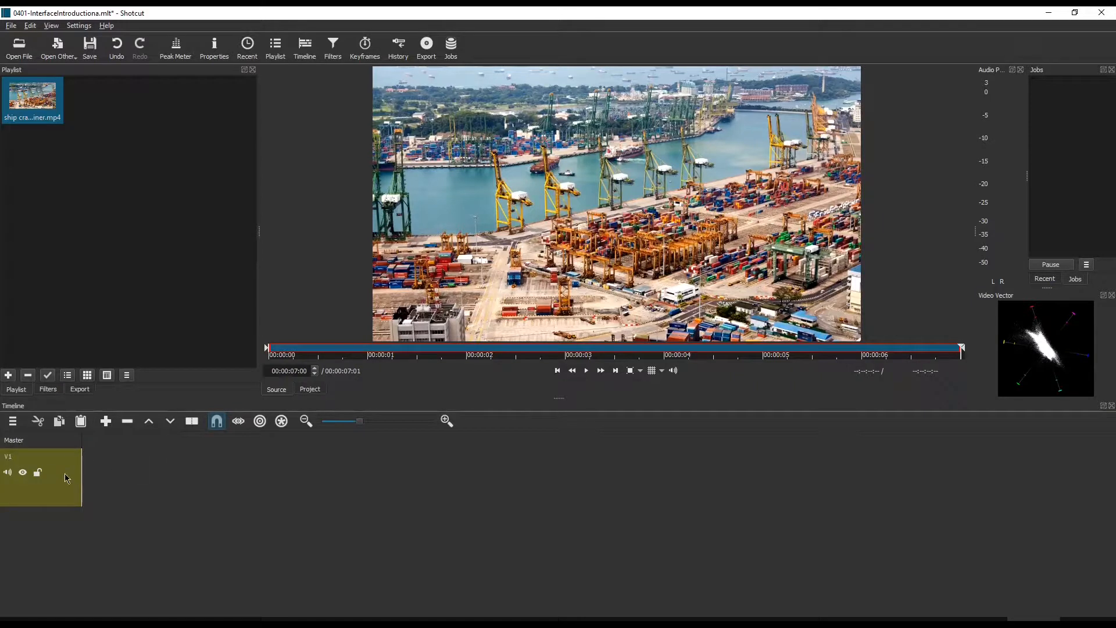
right_click(93, 475)
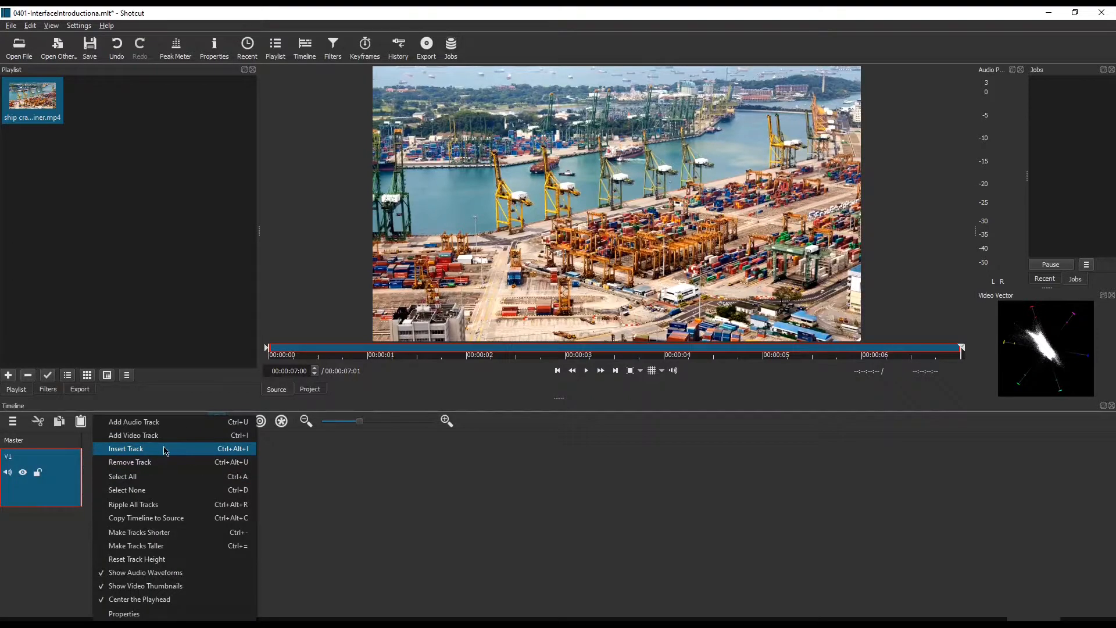
left_click(161, 423)
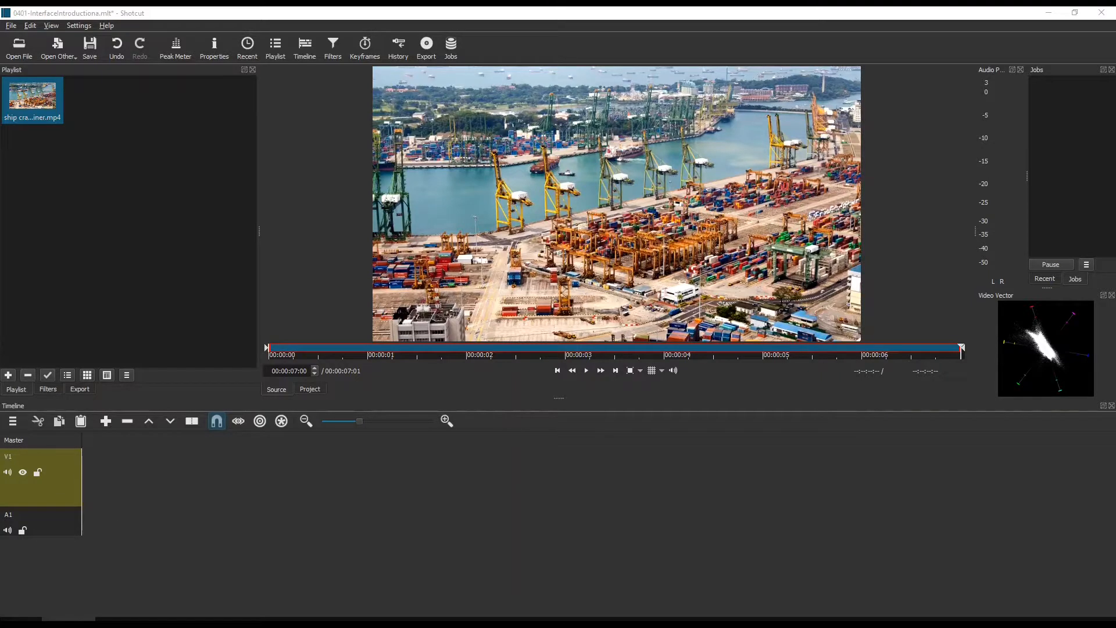
Step: Add mixkit-back-to-east-1165.mp3 to the playlist and place the ship crane container.mp4 clip at the start of video track V1
left_click_drag(1, 232, 97, 232)
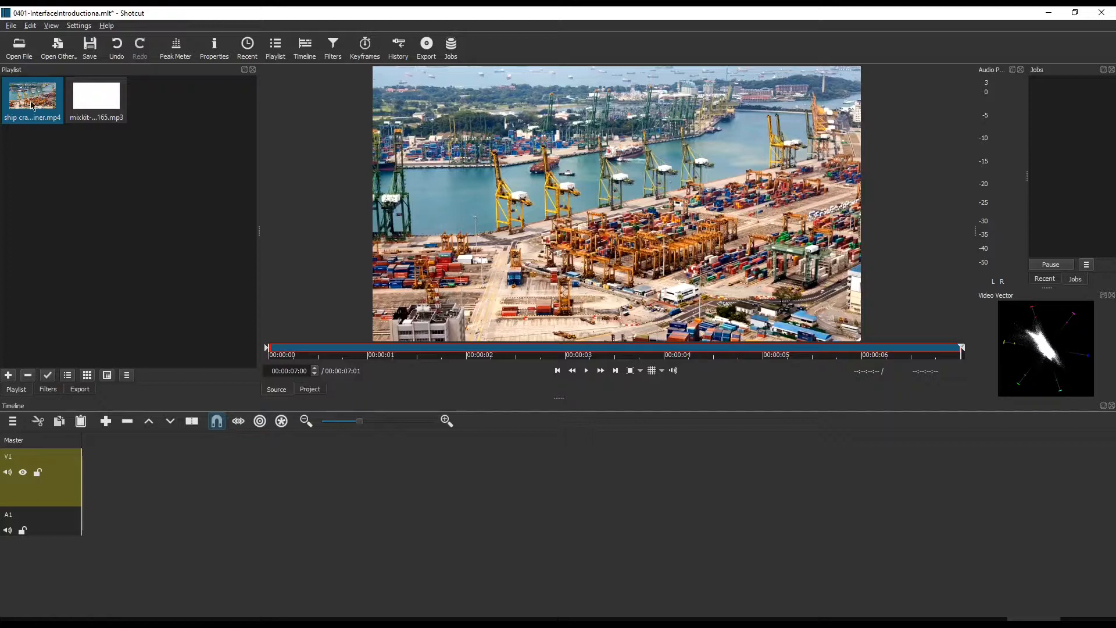
left_click_drag(30, 107, 94, 488)
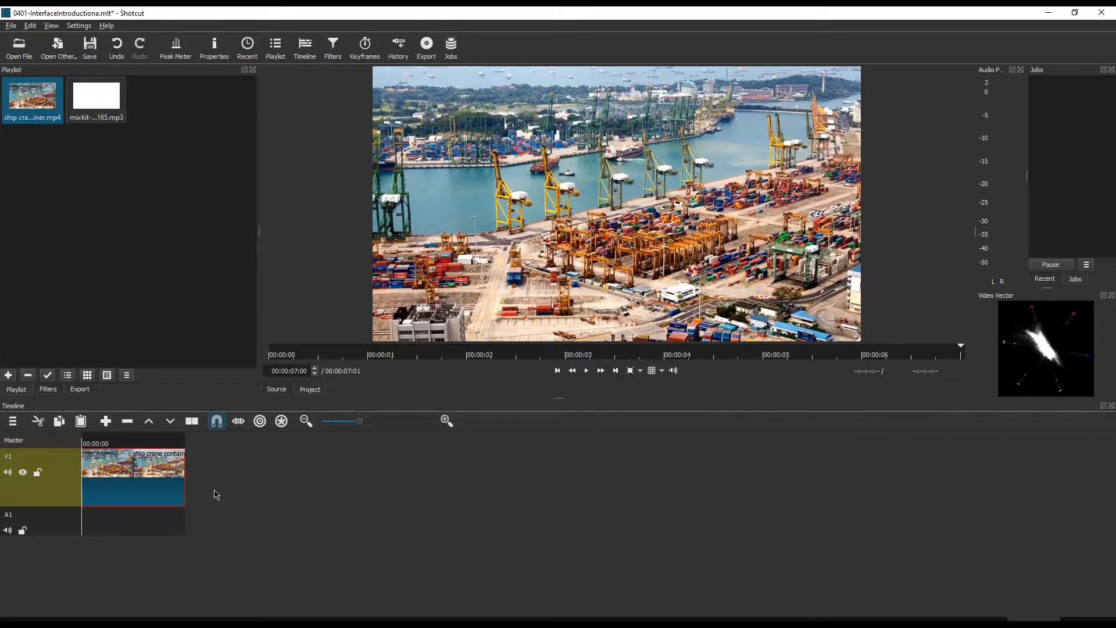
scroll(216, 494, "up", 5)
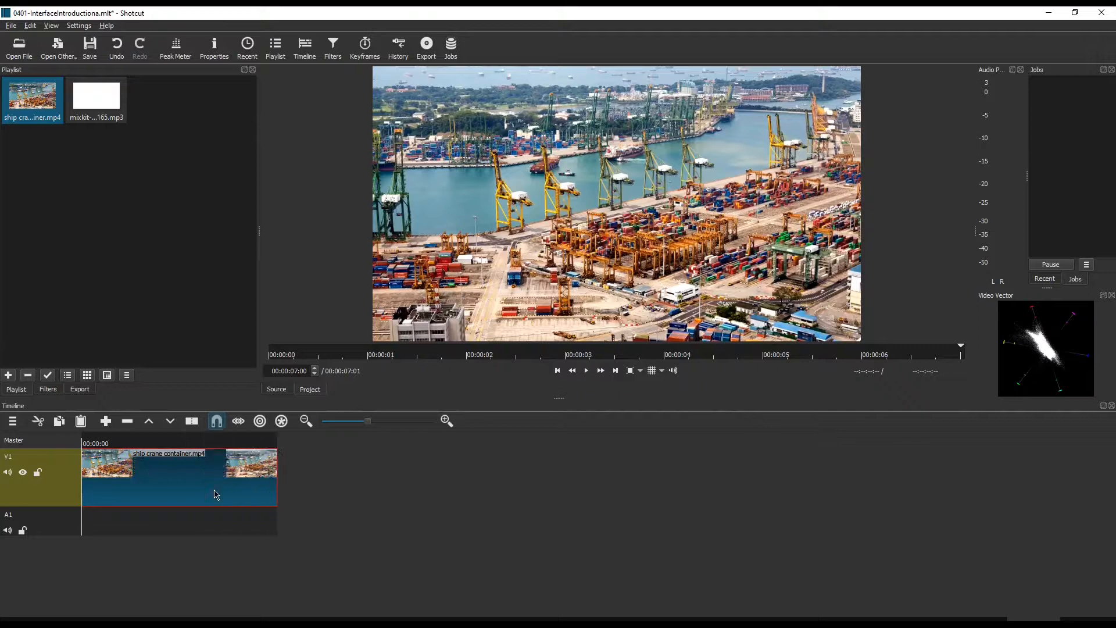
scroll(216, 495, "up", 3)
scroll(216, 495, "up", 4)
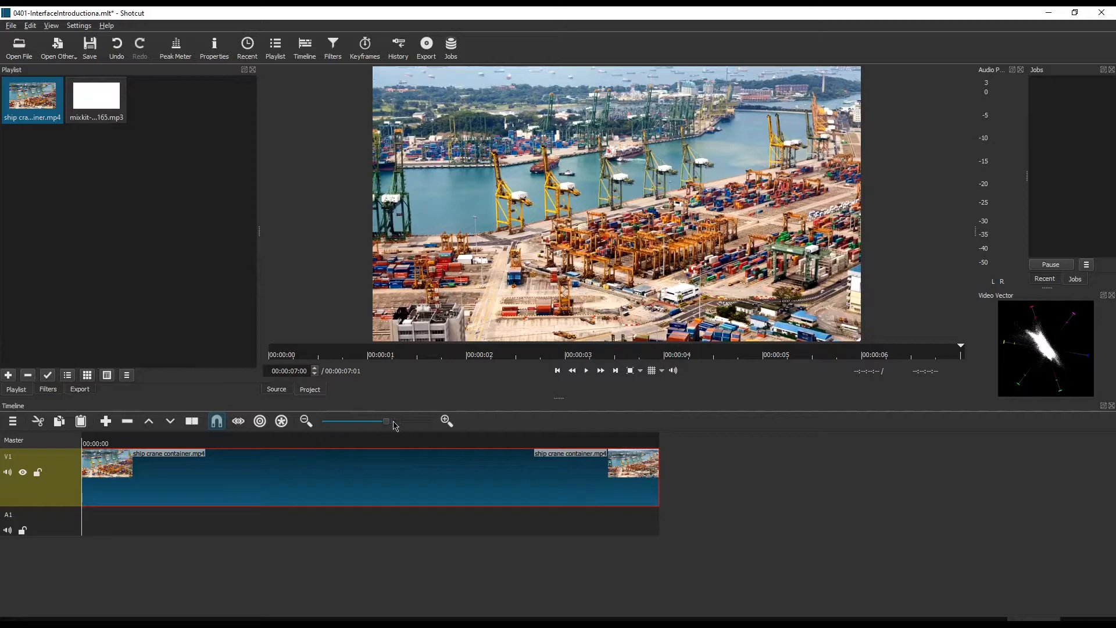
mouse_move(394, 425)
left_mouse_down()
mouse_move(418, 425)
mouse_move(400, 425)
left_mouse_up()
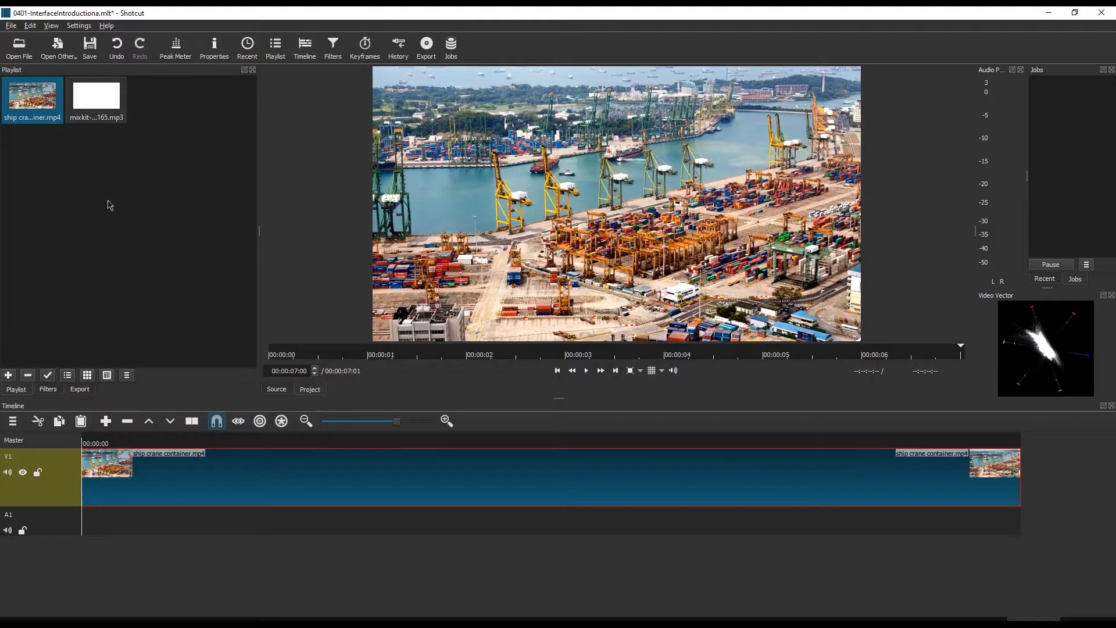
Step: Place the mixkit-back-to-east-1165.mp3 music on audio track A1 and align its beginning with the start of the timeline
left_click_drag(92, 97, 68, 206)
left_click(95, 100)
left_click_drag(35, 107, 32, 144)
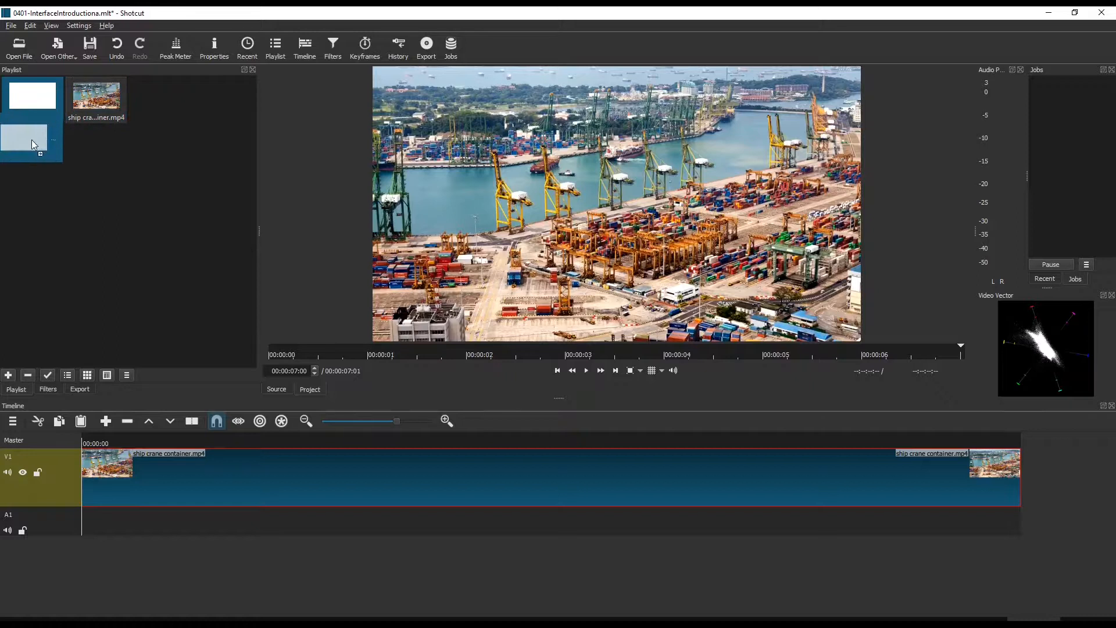
left_click_drag(157, 403, 174, 519)
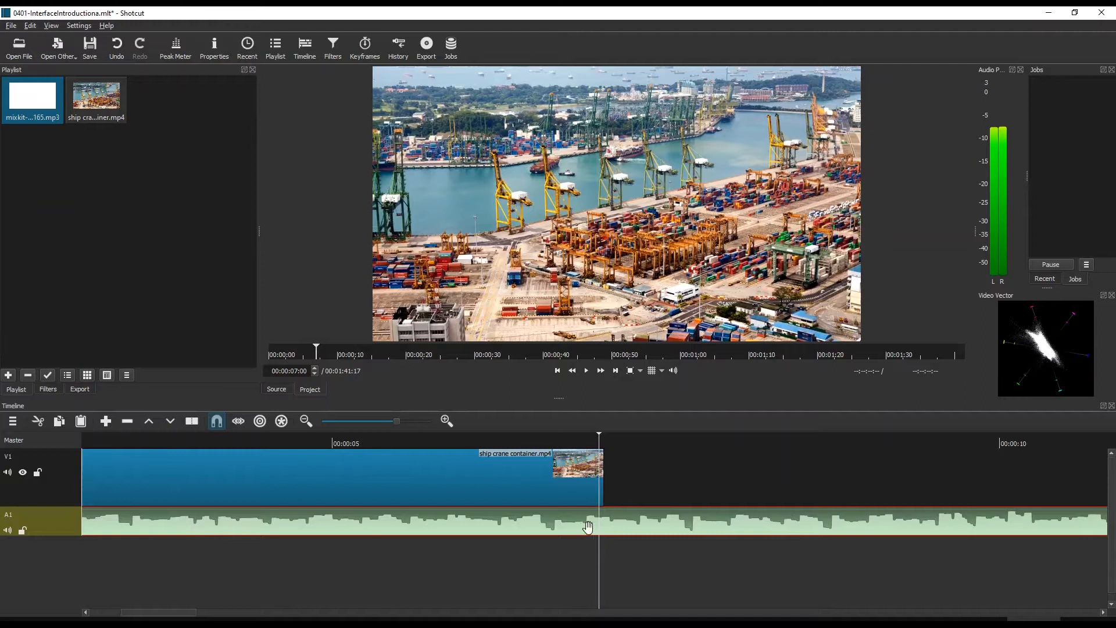
scroll(396, 513, "down", 3)
scroll(395, 513, "down", 4)
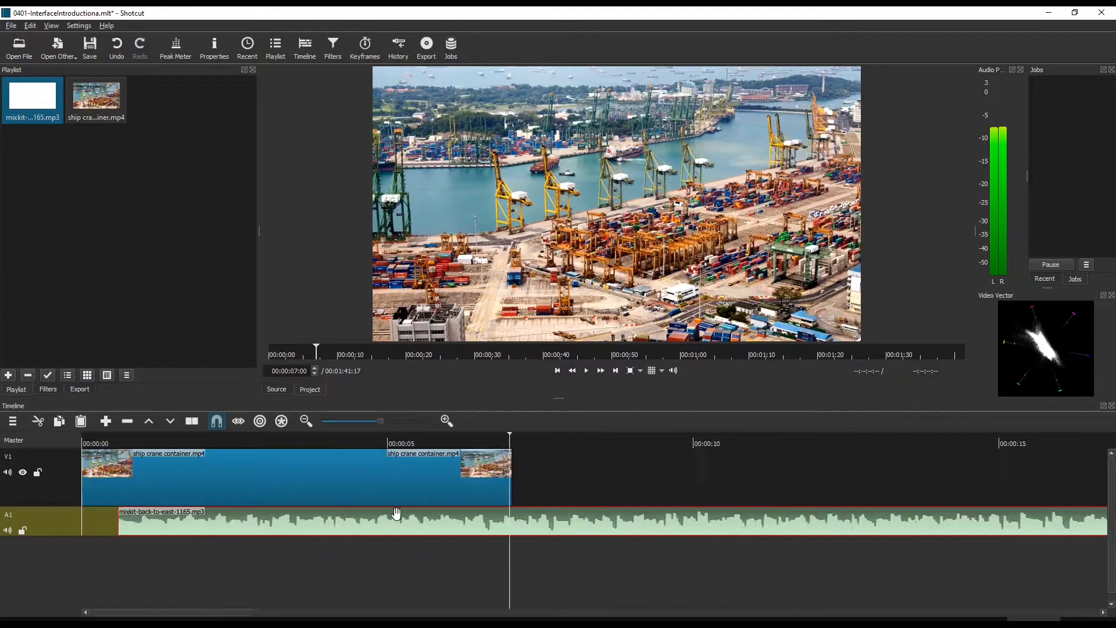
left_click_drag(224, 521, 207, 523)
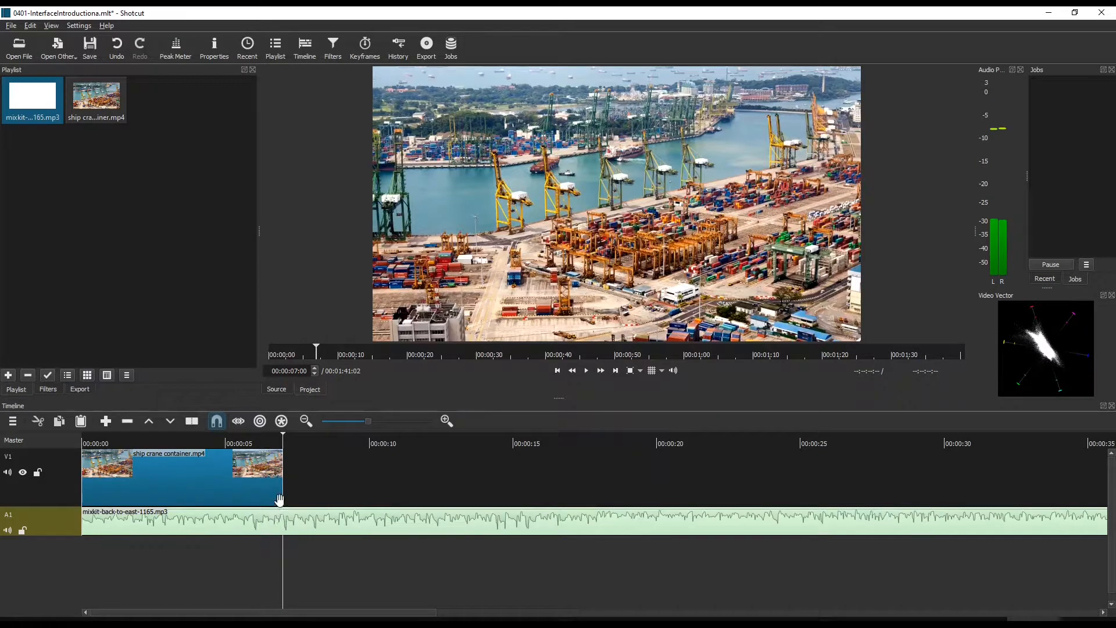
Step: Split the music on track A1 at the end of the video clip and delete the surplus part after the cut
scroll(279, 500, "up", 3)
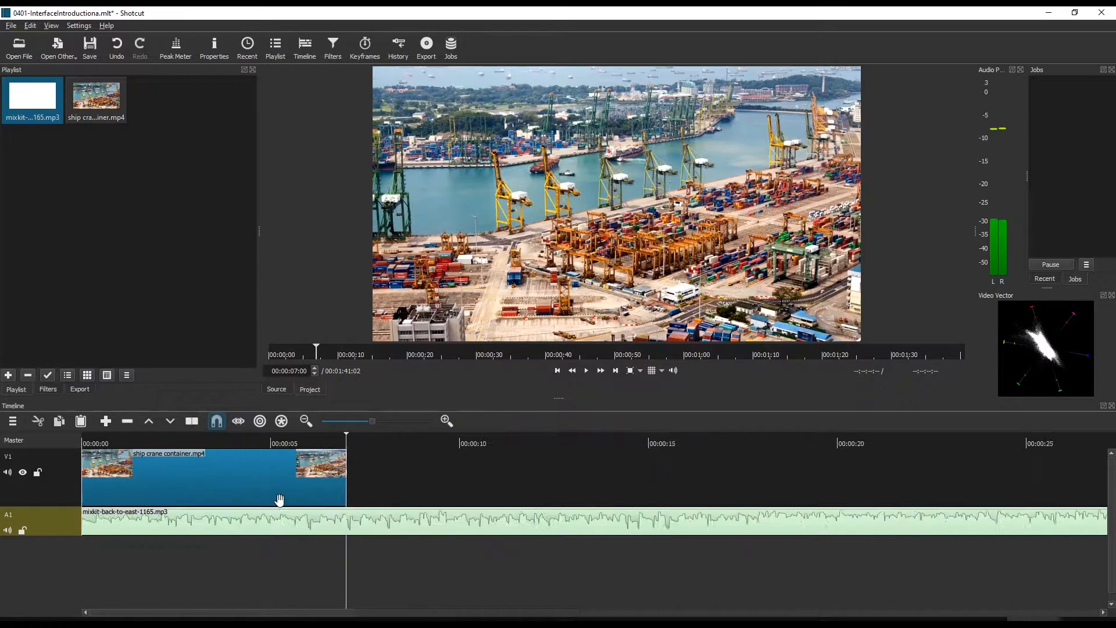
left_click(420, 521)
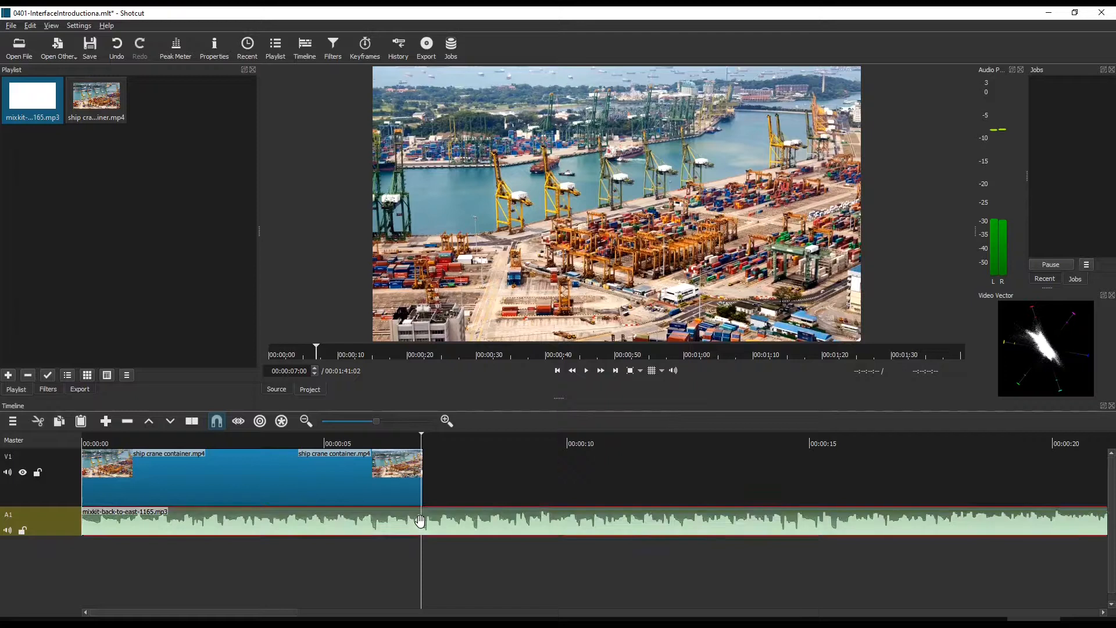
key("s")
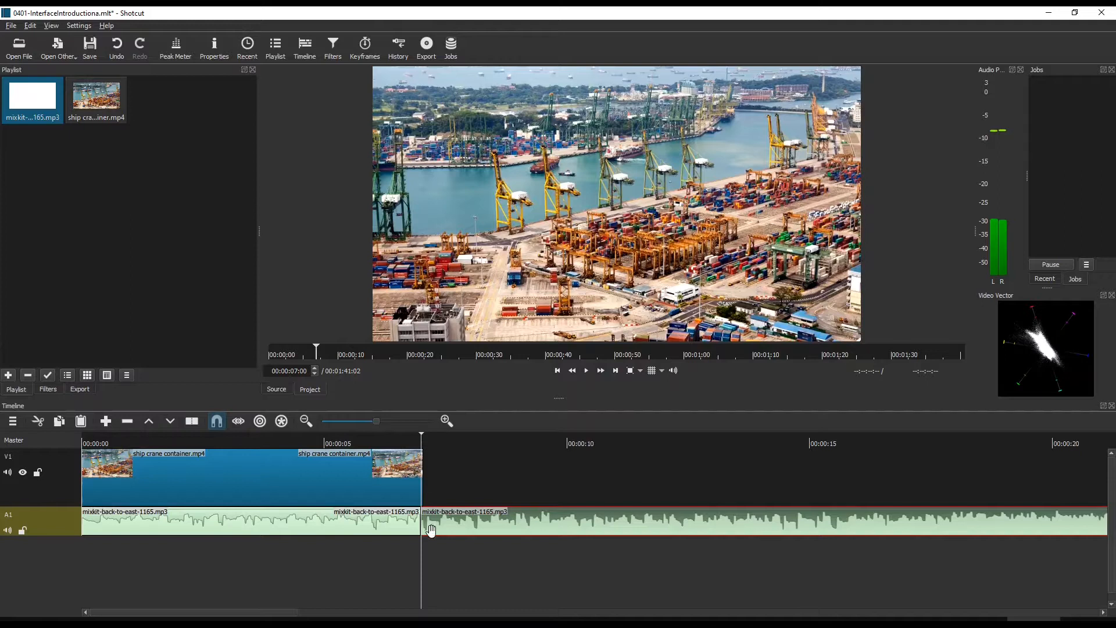
left_click(312, 522)
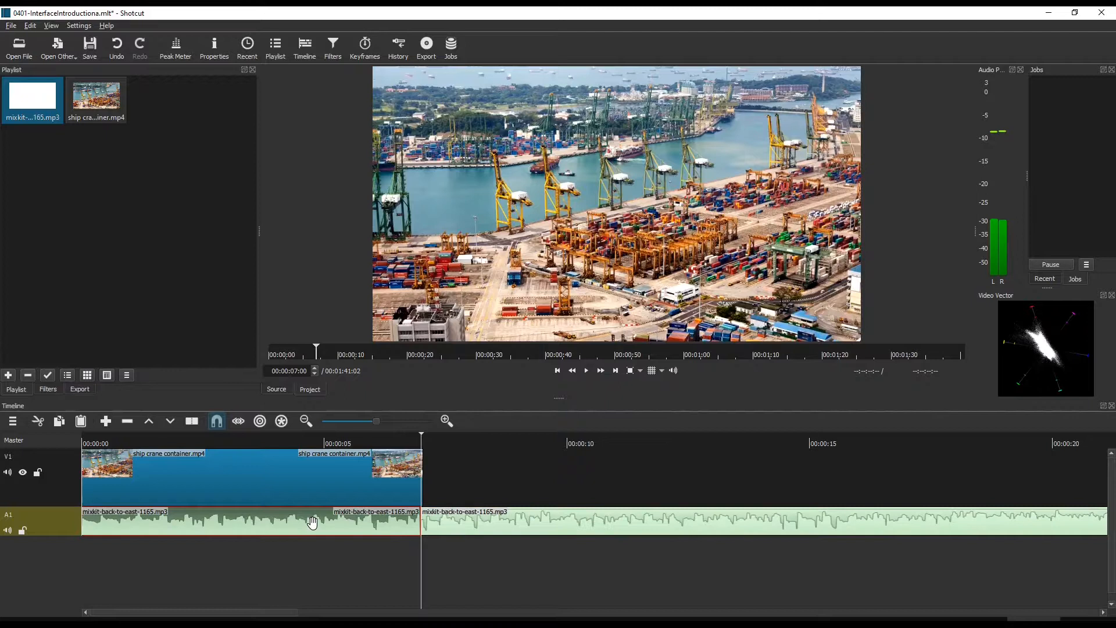
left_click(536, 523)
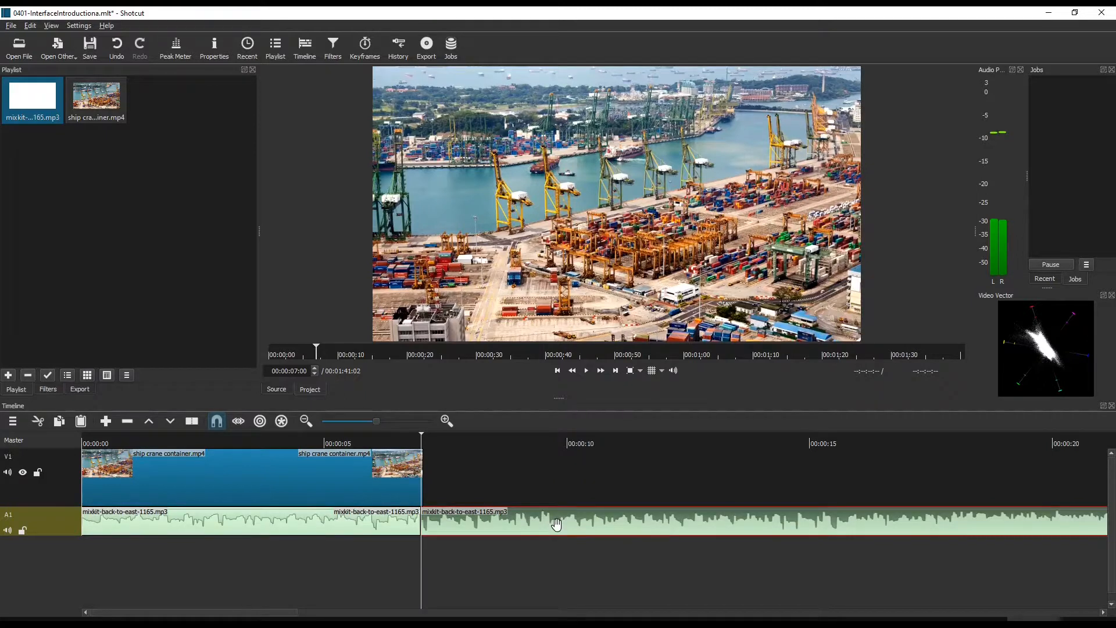
key("Delete")
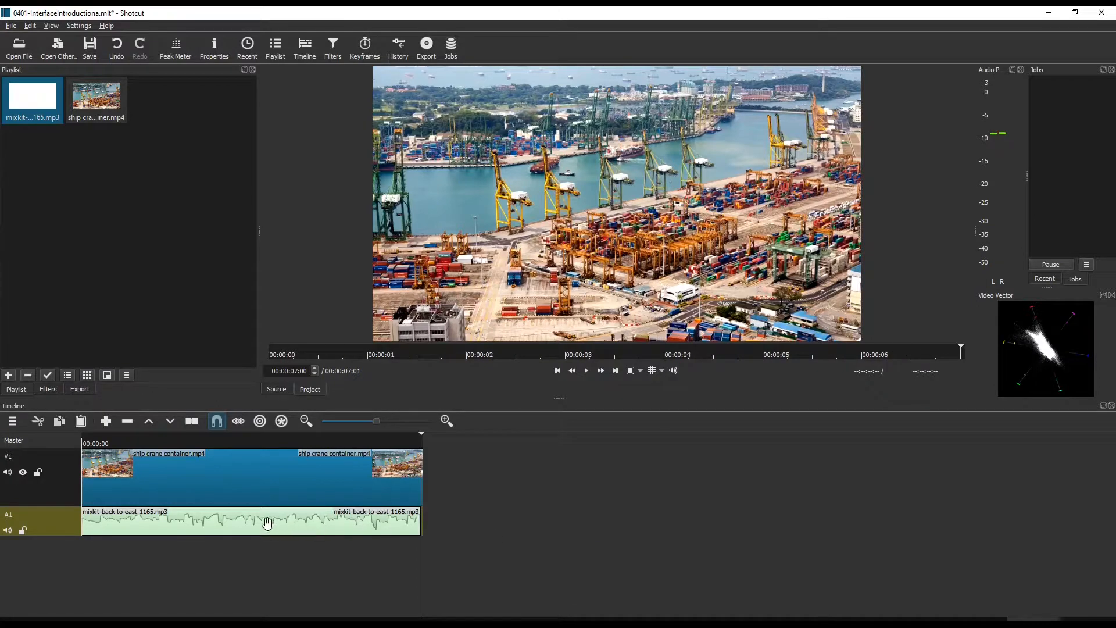
Step: Play the timeline from near its start to preview the video with the trimmed music, pausing at about 5 seconds
scroll(267, 523, "up", 4)
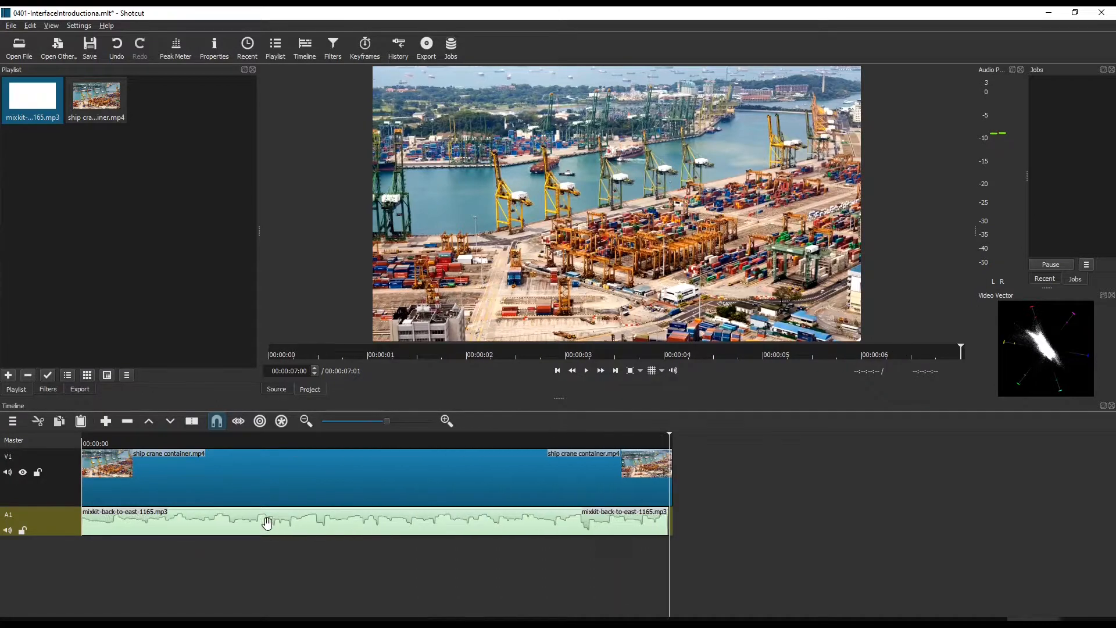
scroll(267, 523, "up", 3)
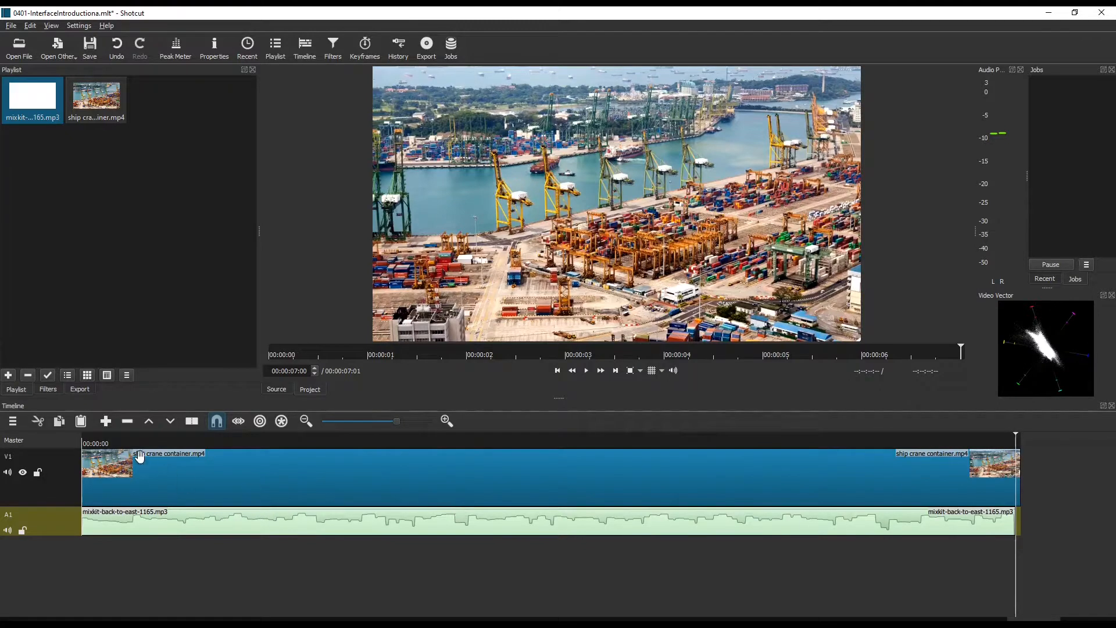
left_click(109, 444)
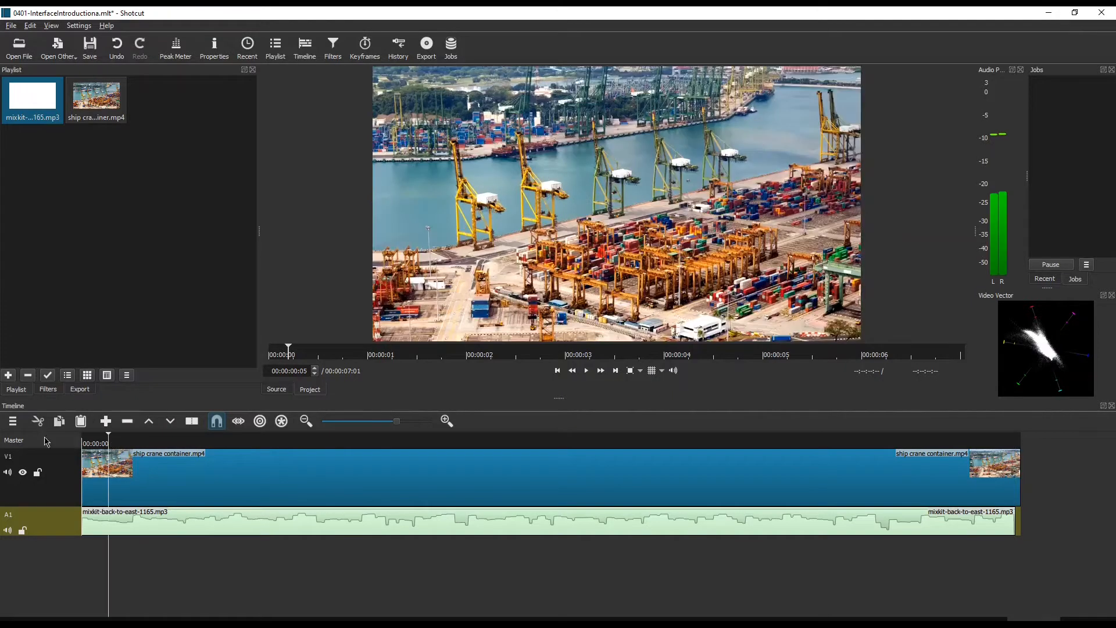
key("space")
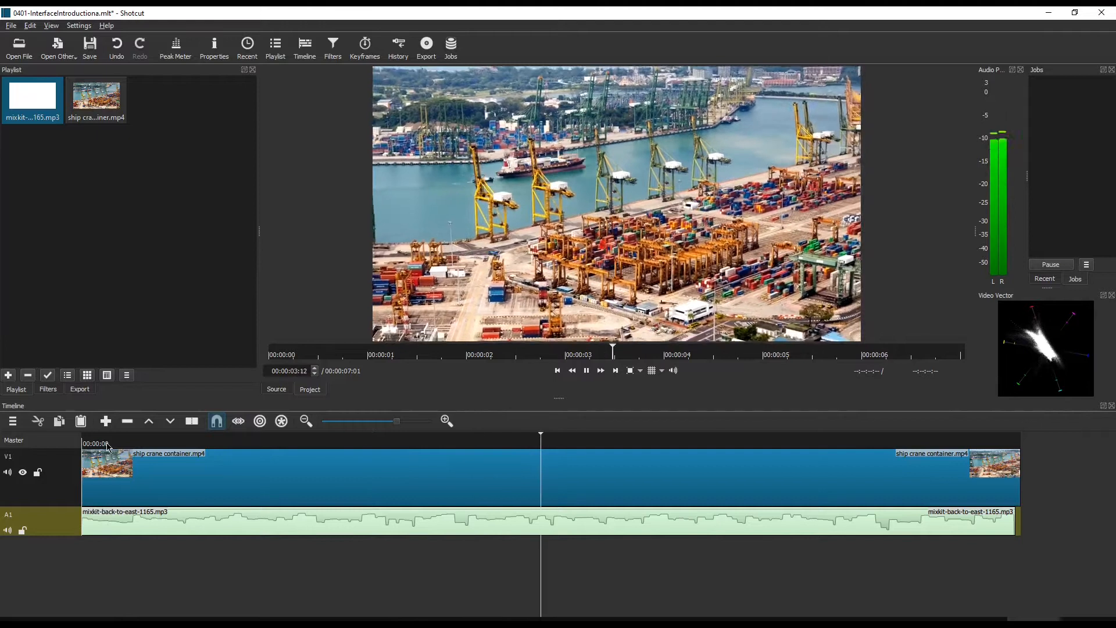
key("space")
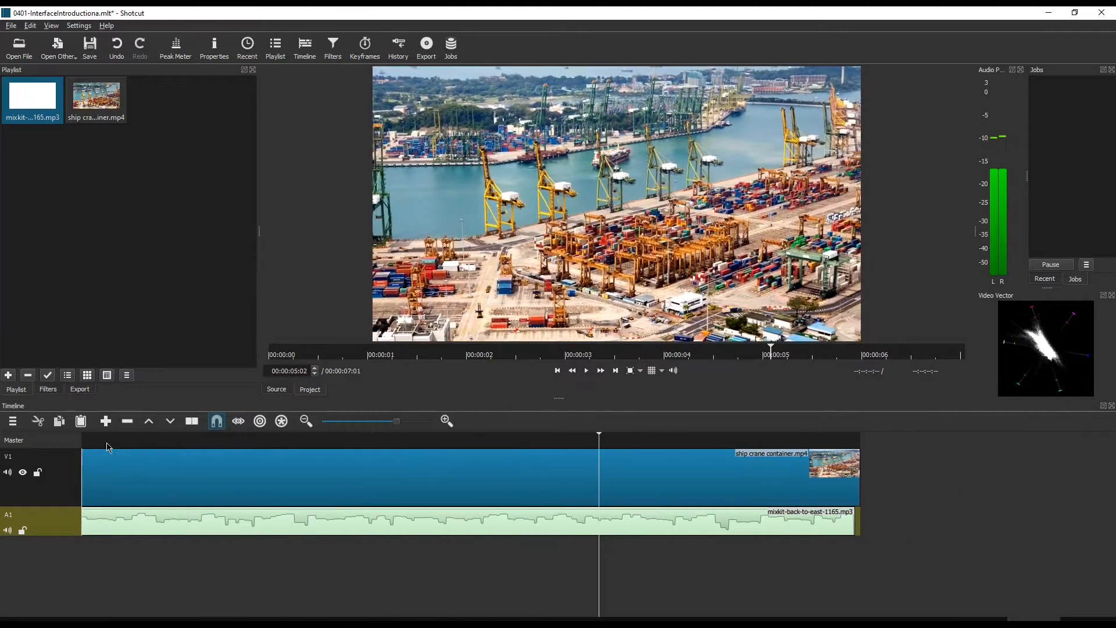
scroll(106, 448, "down", 1)
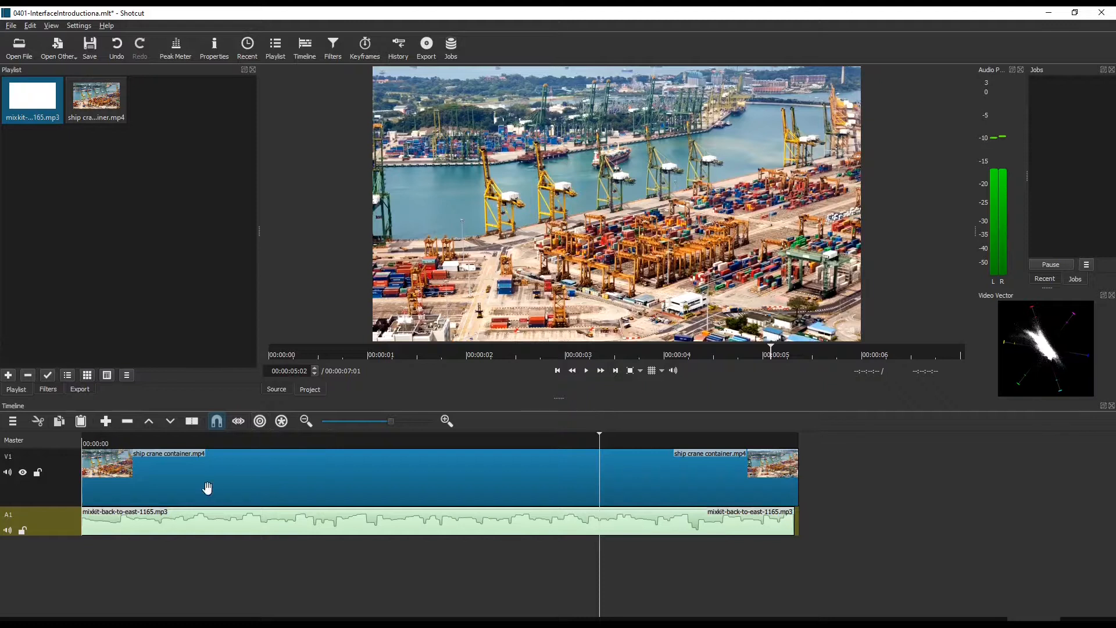
Step: Add a Text: Simple filter to the ship crane container.mp4 clip on video track V1
left_click(48, 389)
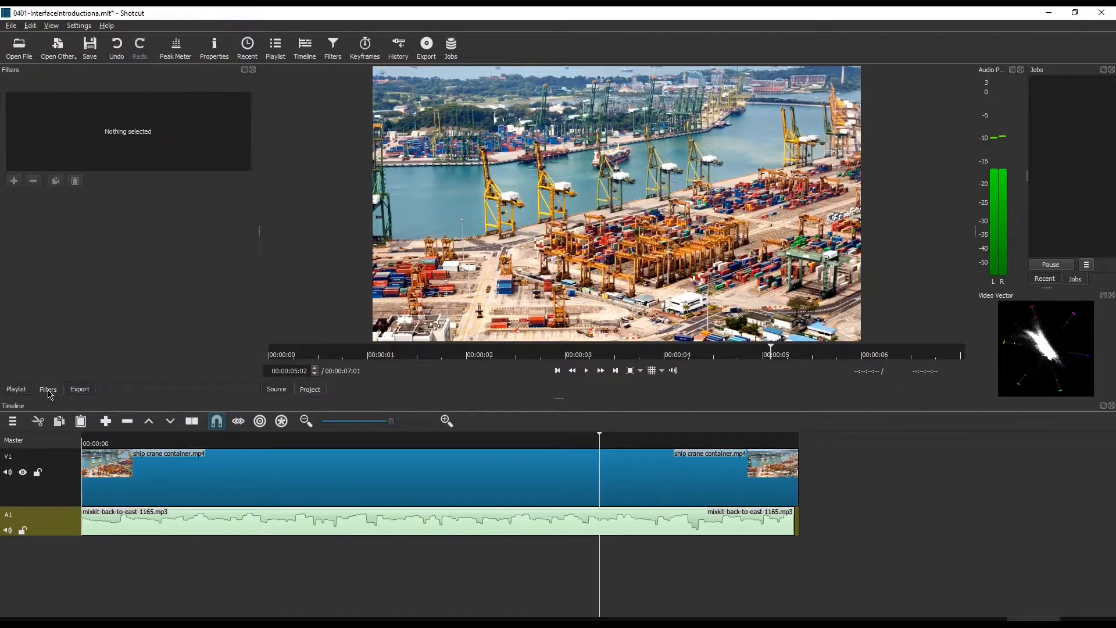
left_click(301, 470)
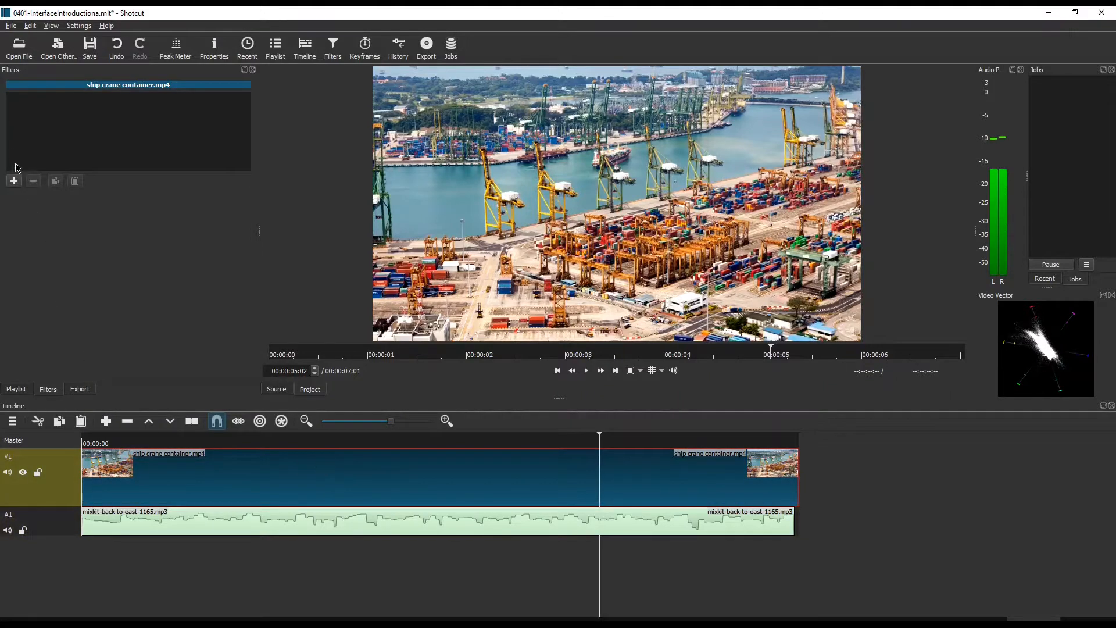
left_click(13, 182)
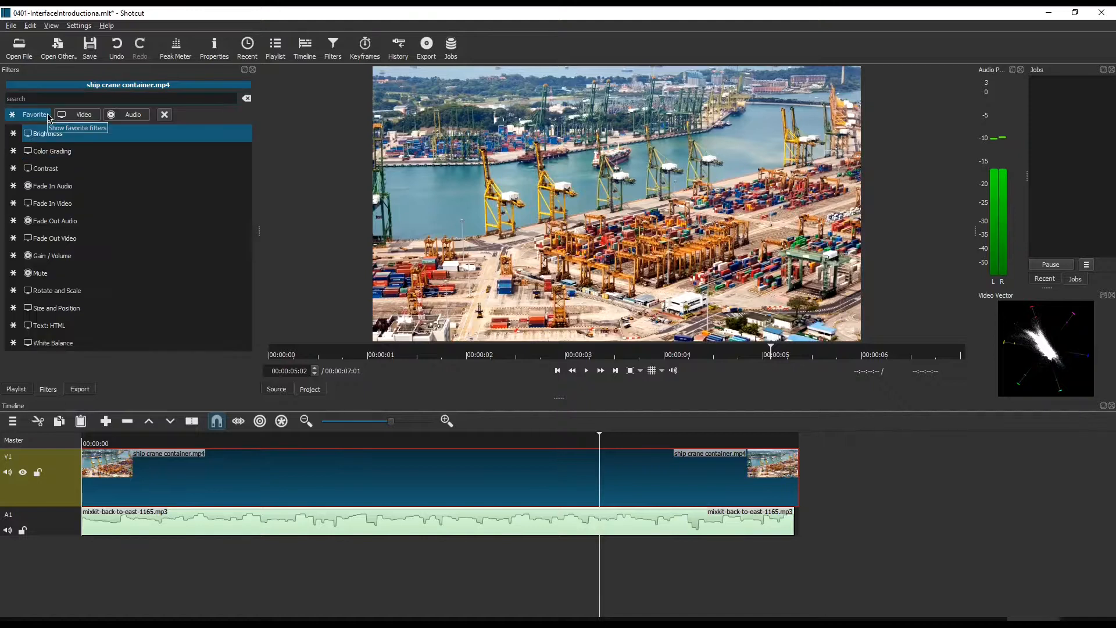
type("tex")
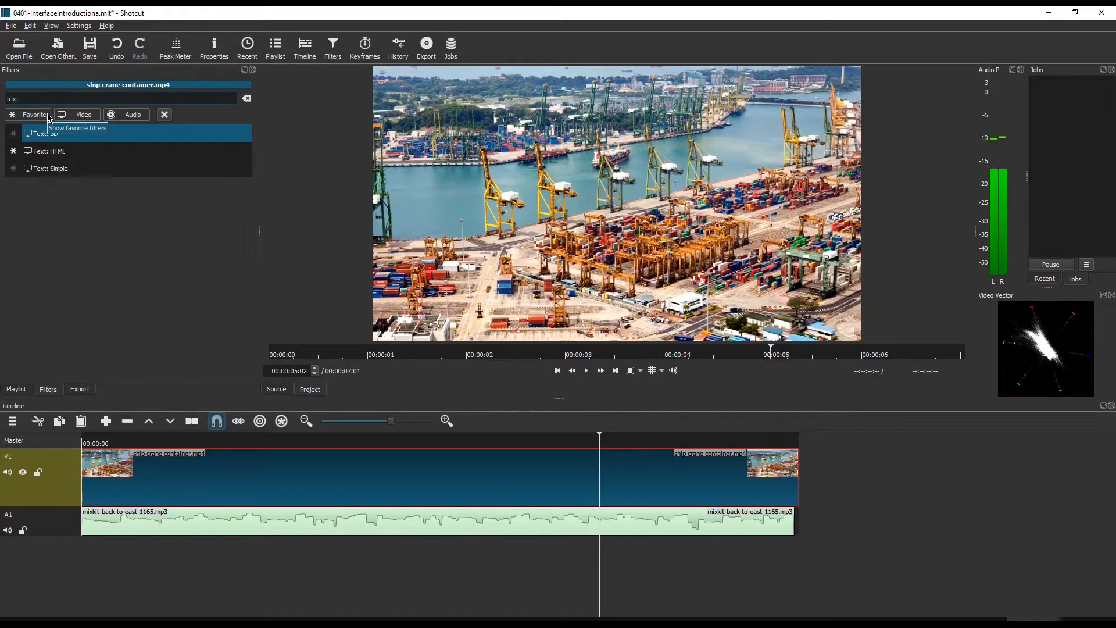
left_click(55, 169)
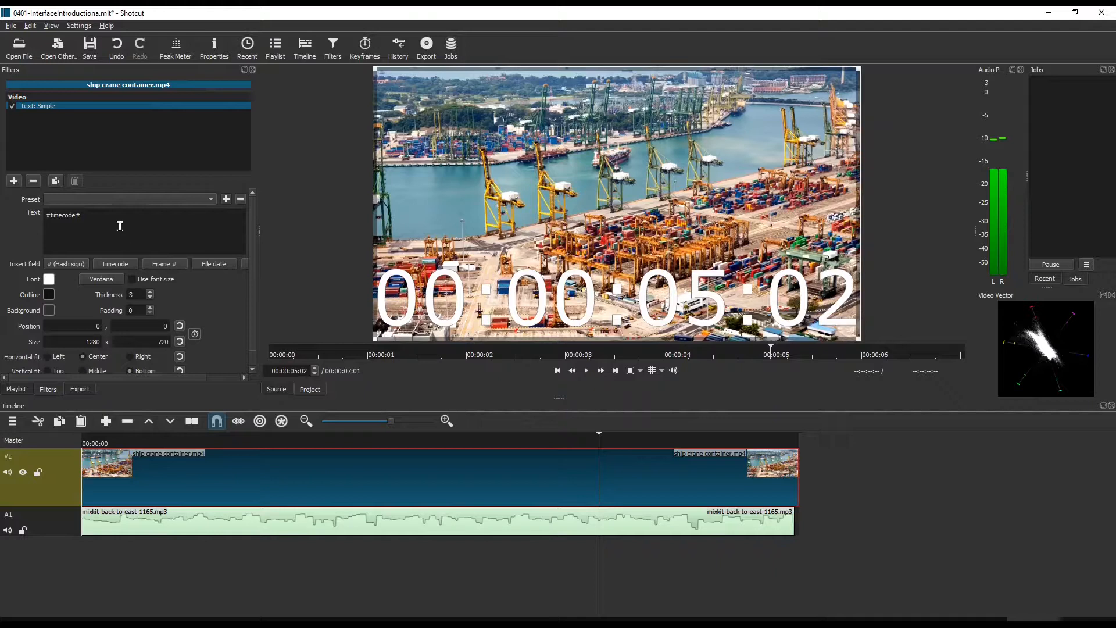
Step: Replace the timecode text with "Port Video" and shrink its text box to about 831 x 196 in the frame's upper-left corner
left_click_drag(119, 225, 3, 217)
type("Port Vodep")
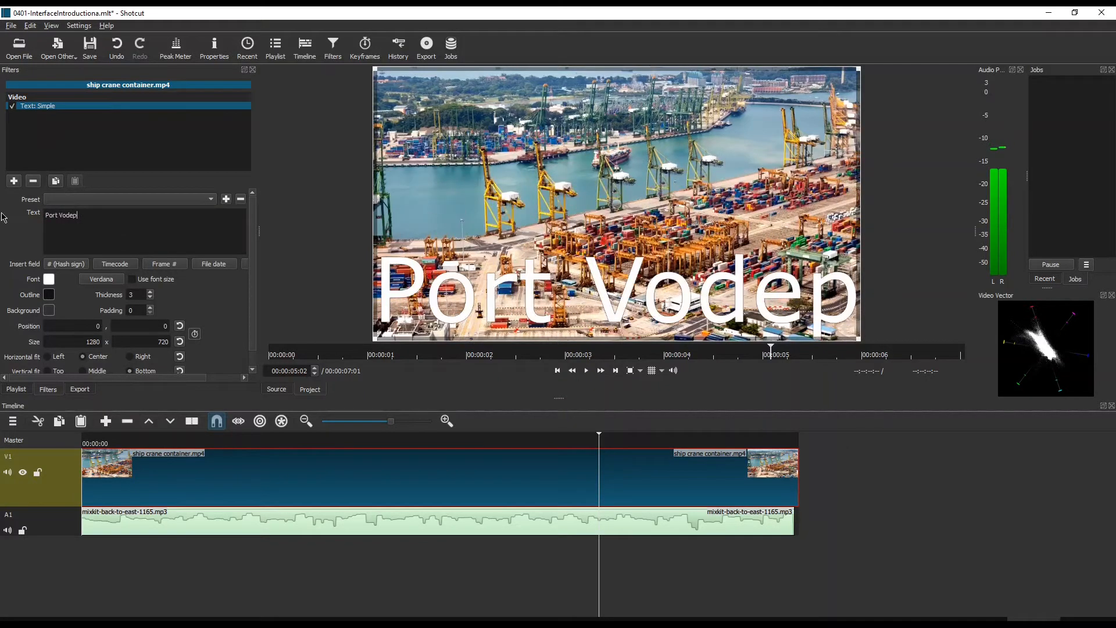
key("BackSpace")
type("o")
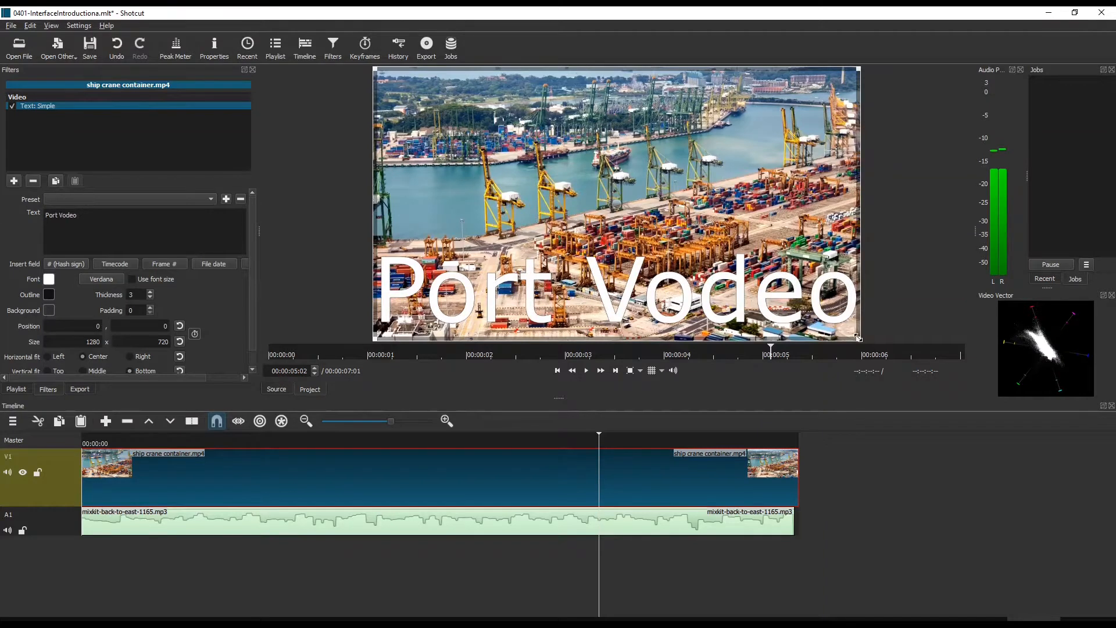
left_click_drag(858, 338, 687, 139)
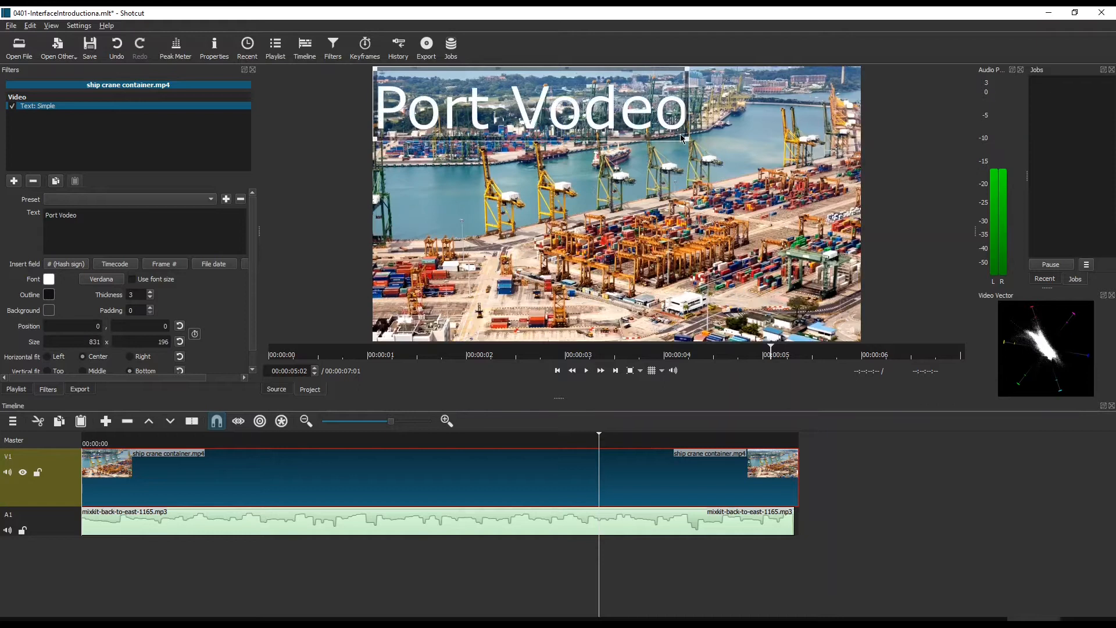
left_click(70, 215)
key("BackSpace")
type("i")
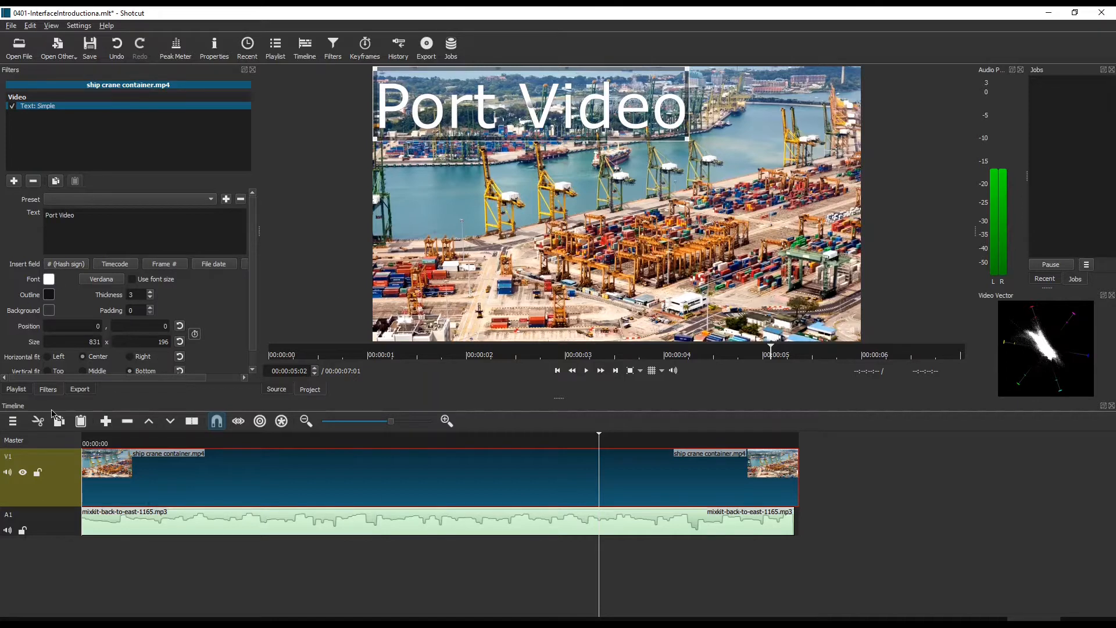
Step: Add a Gain / Volume filter to the music clip on track A1 and raise its level to about 13.1 dB
left_click(14, 180)
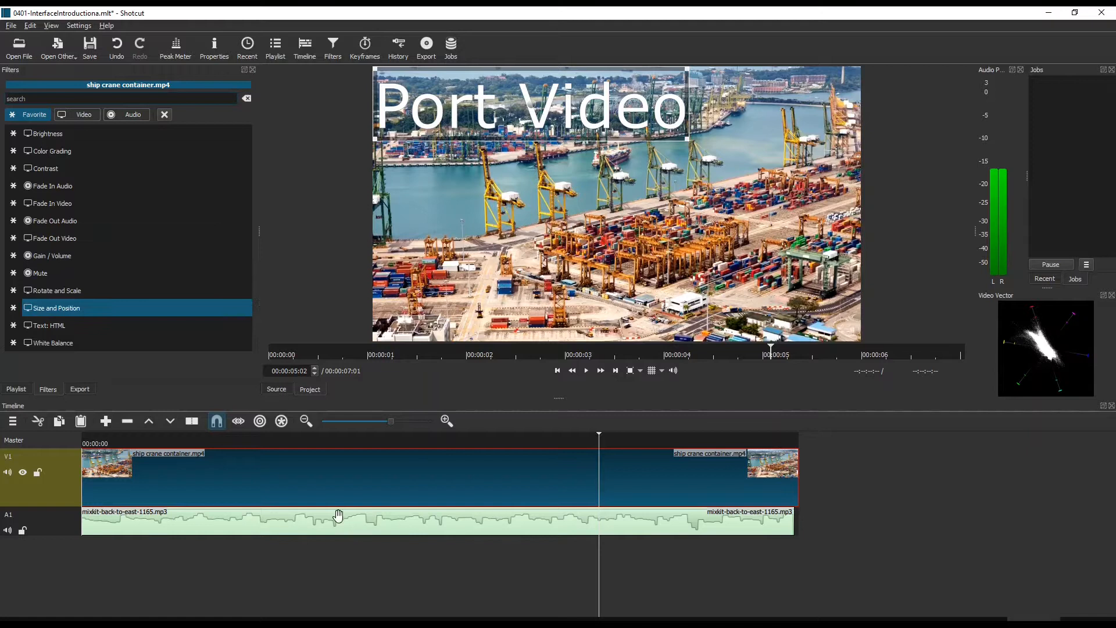
left_click(361, 522)
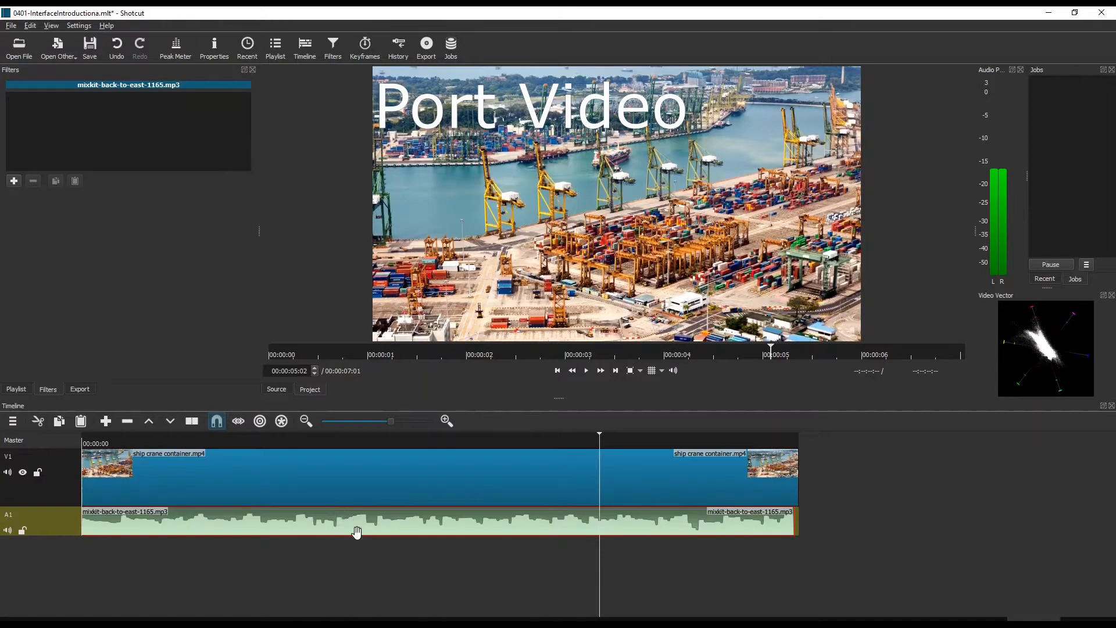
left_click(14, 182)
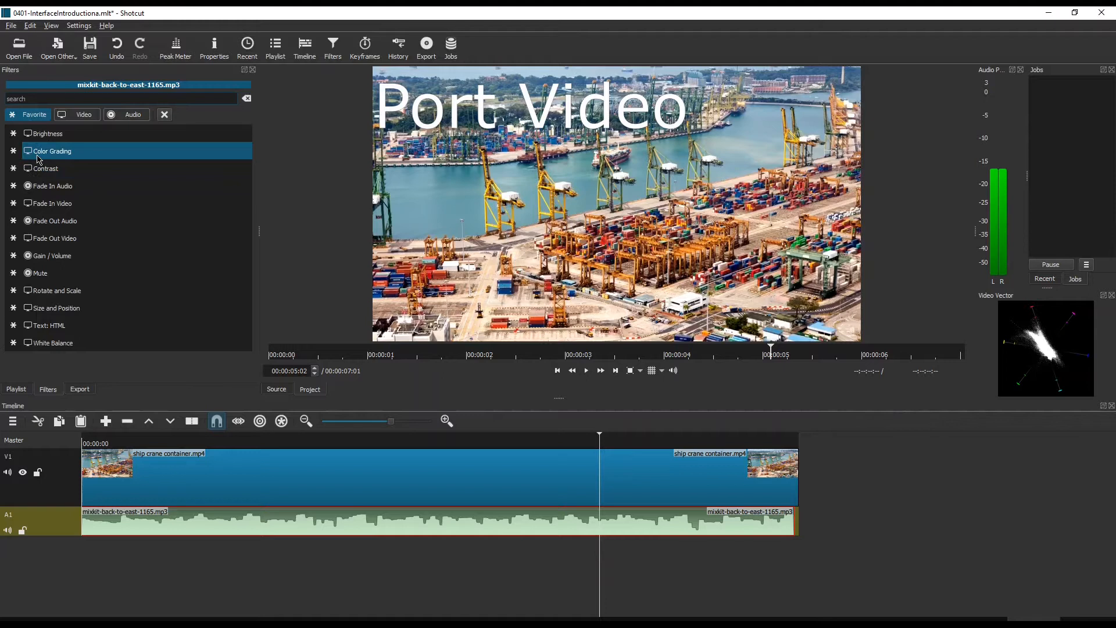
type("gain")
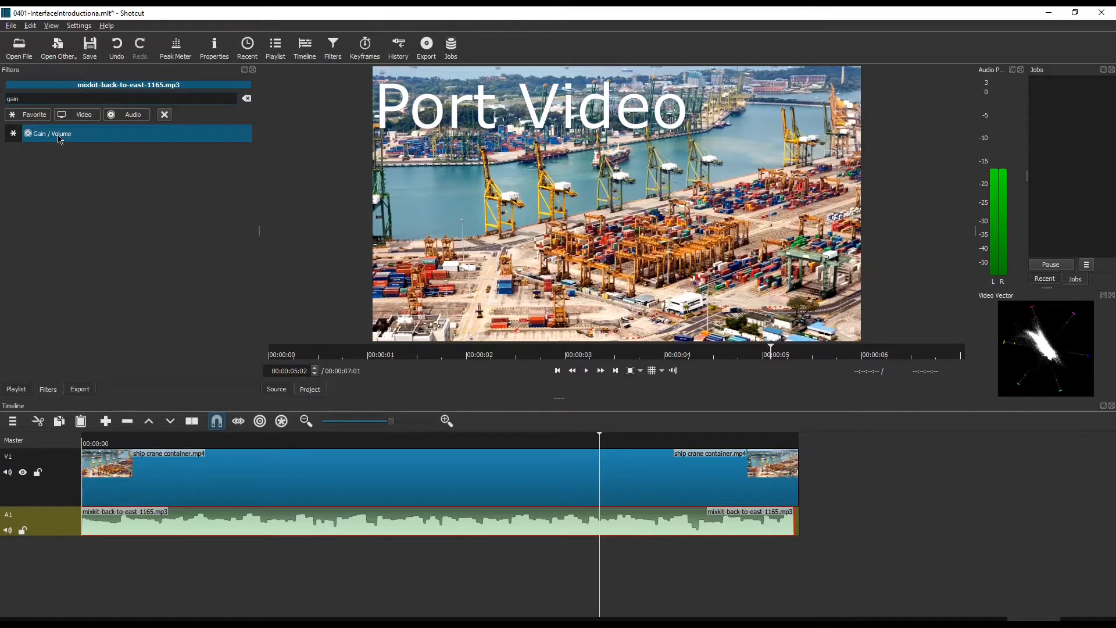
left_click(59, 135)
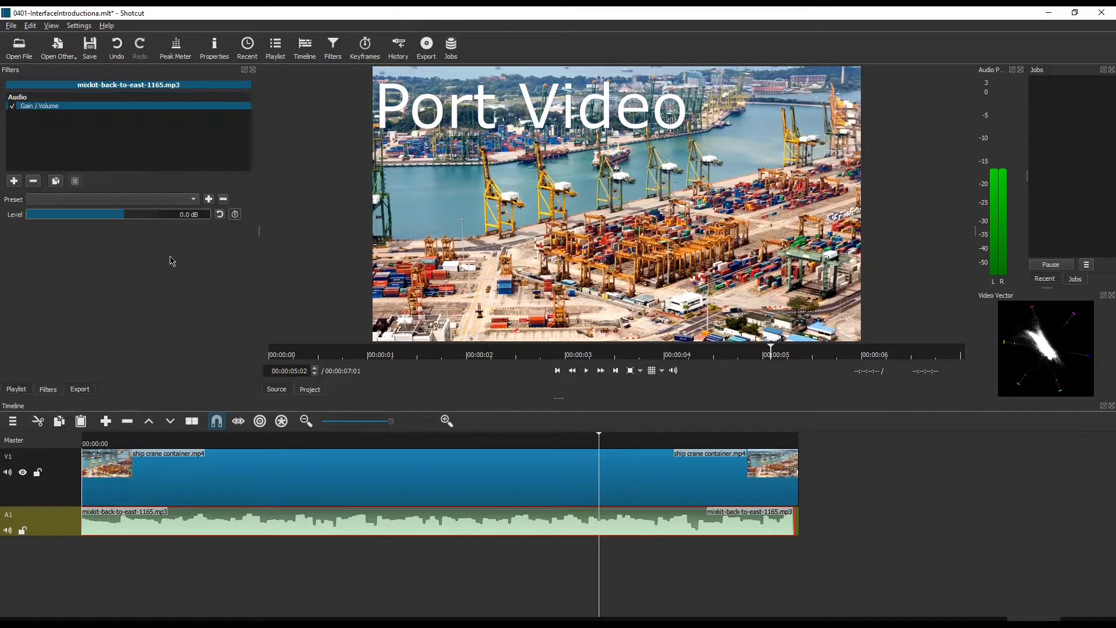
left_click(141, 216)
left_click_drag(141, 218, 145, 218)
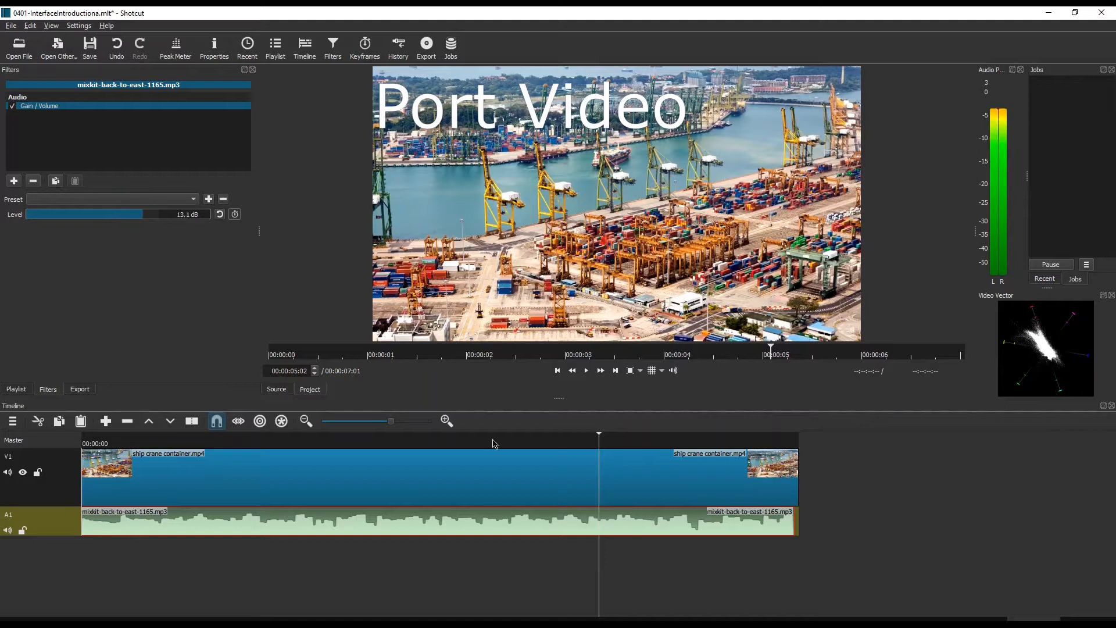
Step: Export the timeline with the YouTube preset as the MP4 file 0401-InterfaceIntroductiona in the 0401-InterfaceIntroduction folder
left_click(80, 389)
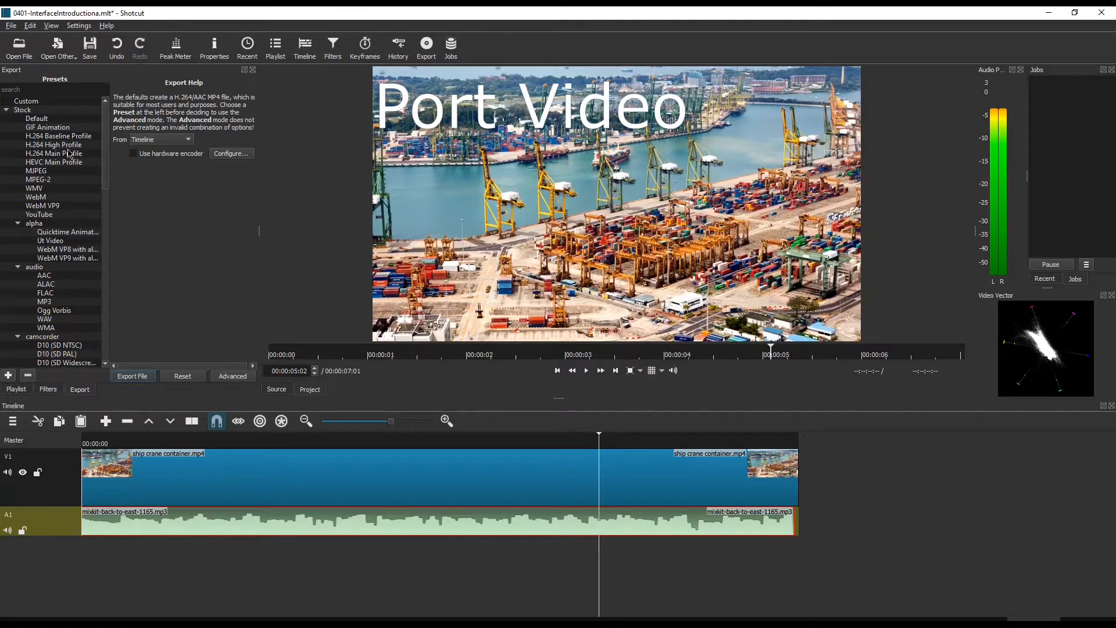
mouse_move(104, 153)
left_mouse_down()
mouse_move(107, 185)
mouse_move(106, 154)
left_mouse_up()
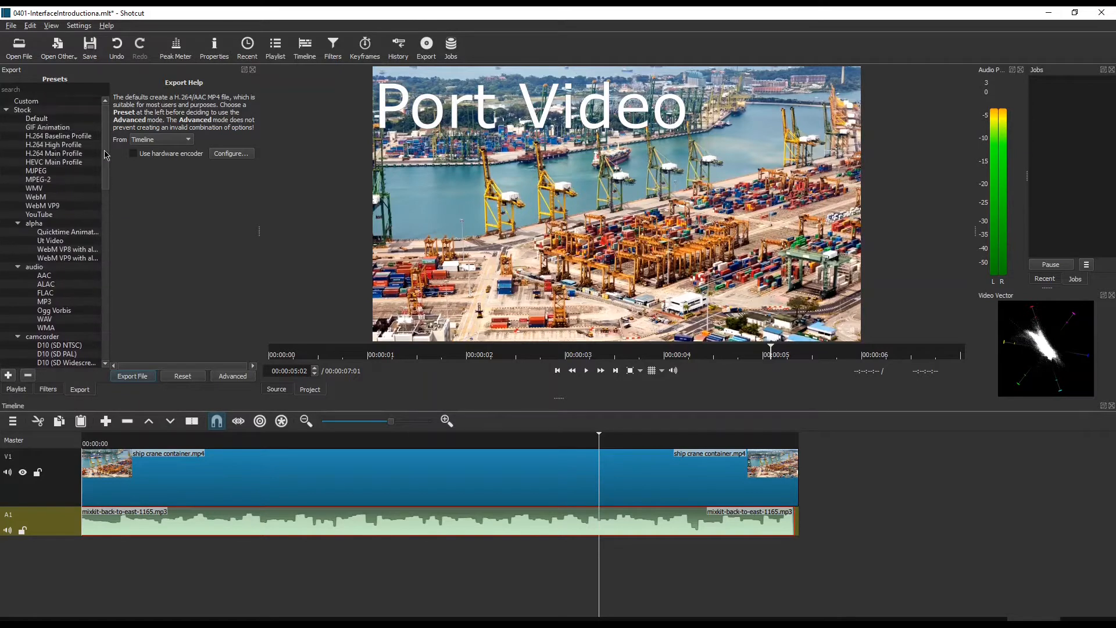
left_click(46, 216)
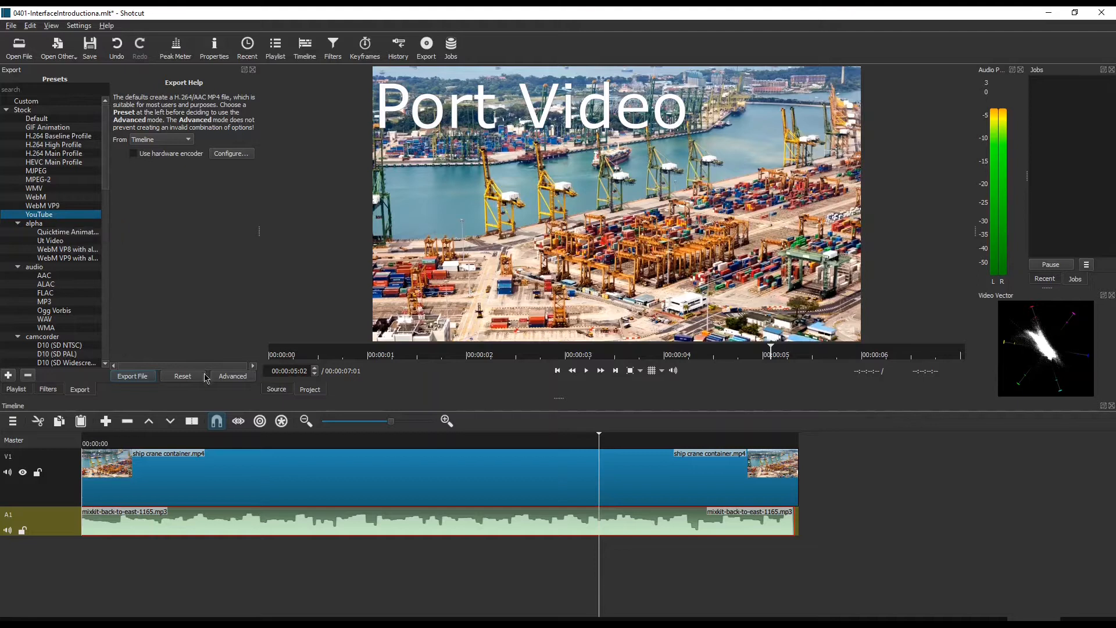
left_click(133, 376)
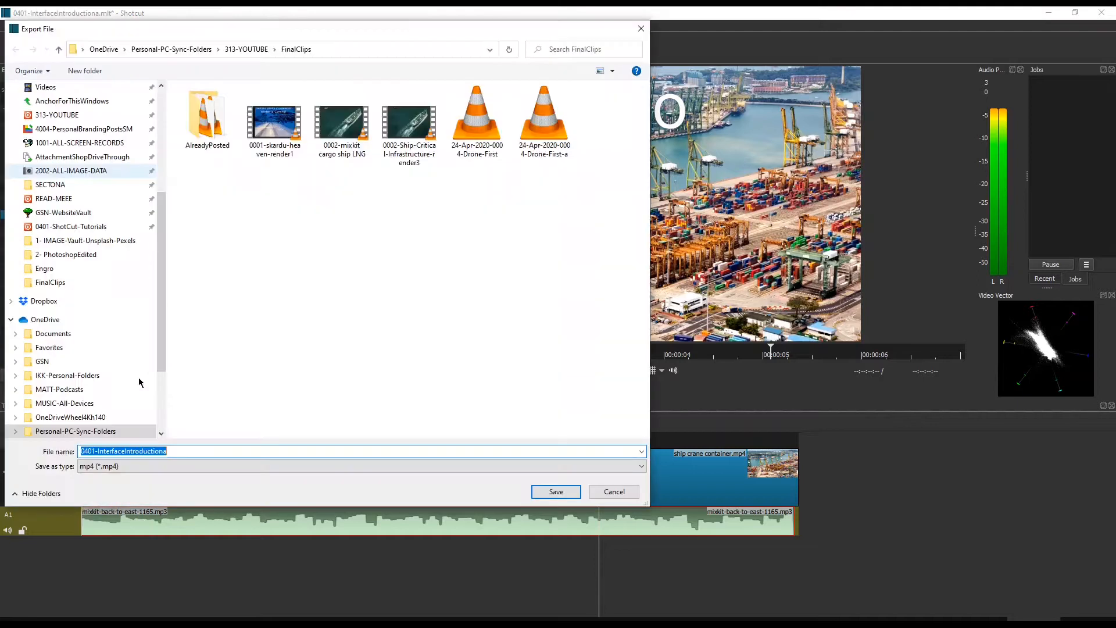
left_click_drag(308, 31, 0, 115)
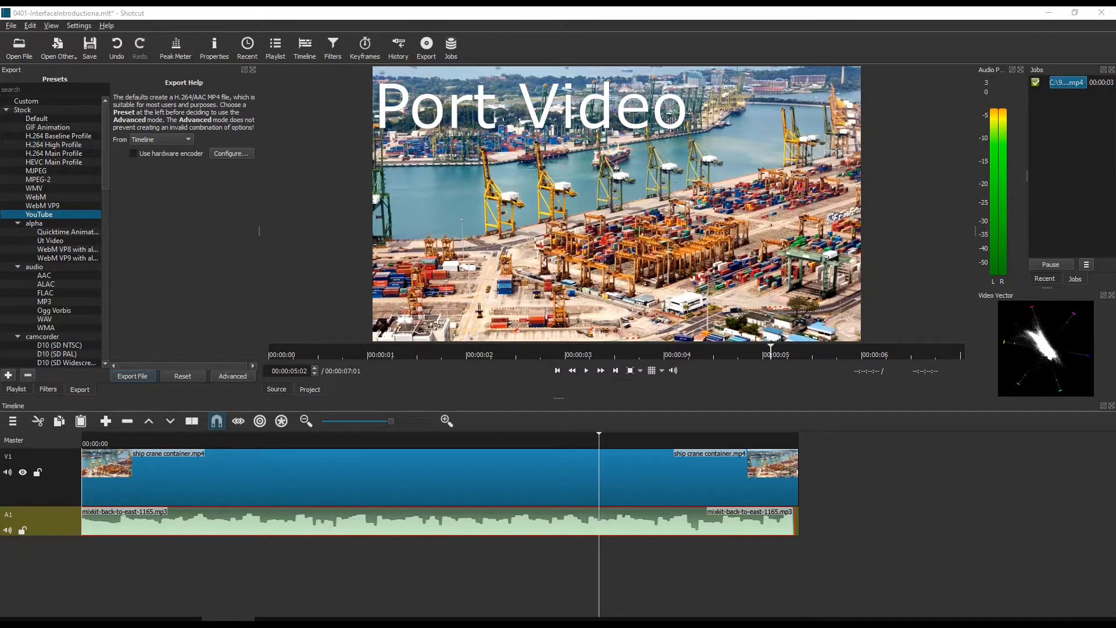
Step: Play the exported 0401-InterfaceIntroductiona video from File Explorer in a maximized VLC window at slightly lower volume, closing the player and minimizing the folder
left_click_drag(0, 148, 35, 152)
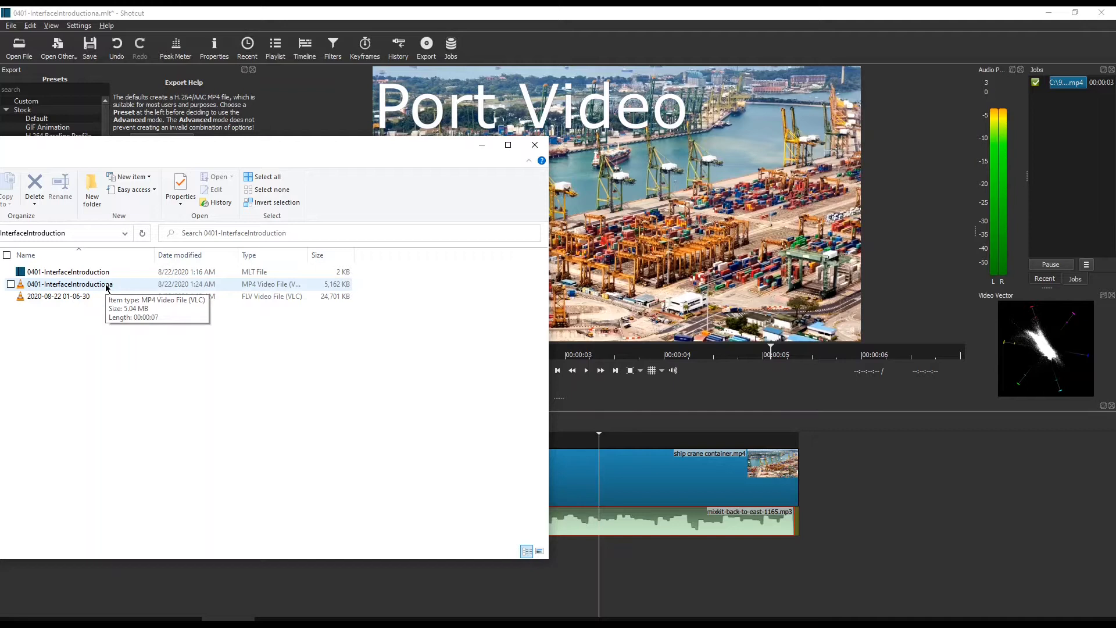
left_click(107, 286)
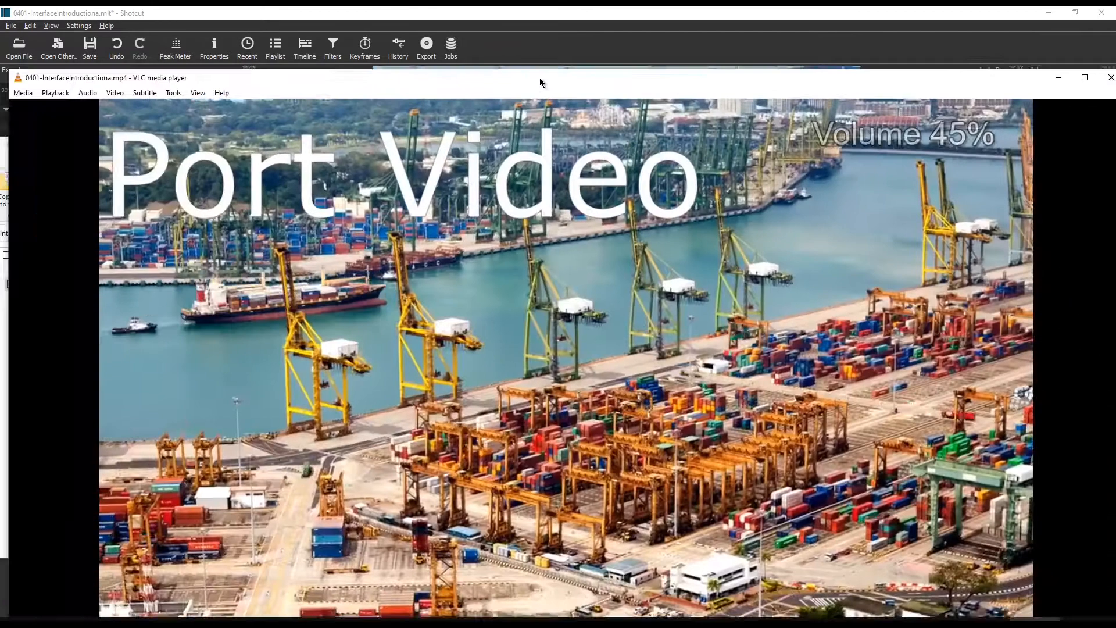
left_click_drag(539, 78, 546, 68)
double_click(546, 67)
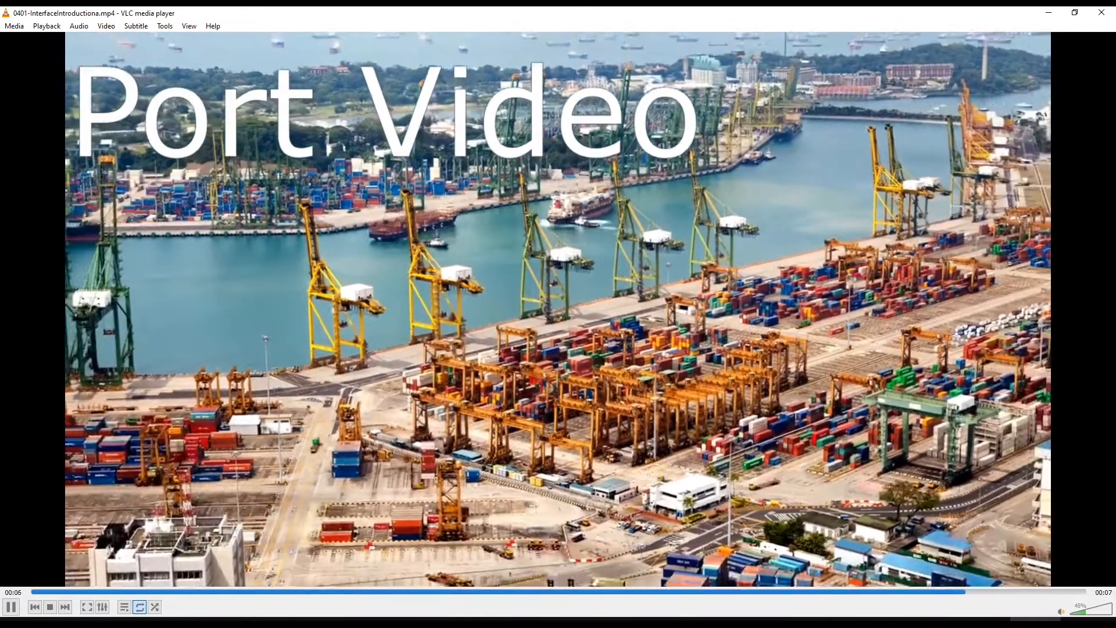
scroll(584, 430, "down", 2)
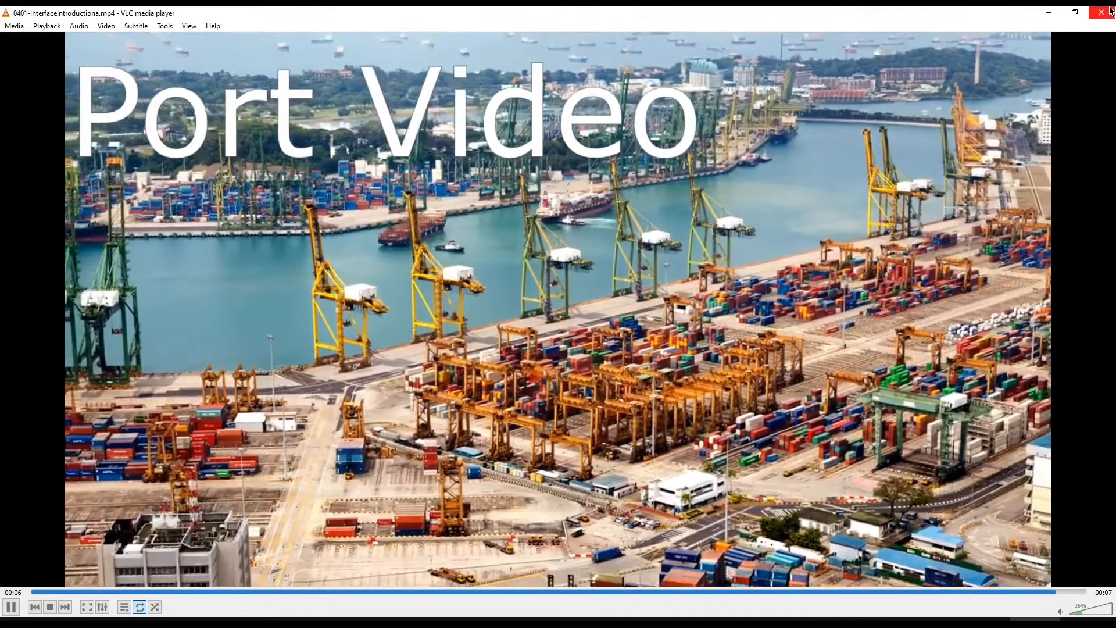
left_click(1101, 12)
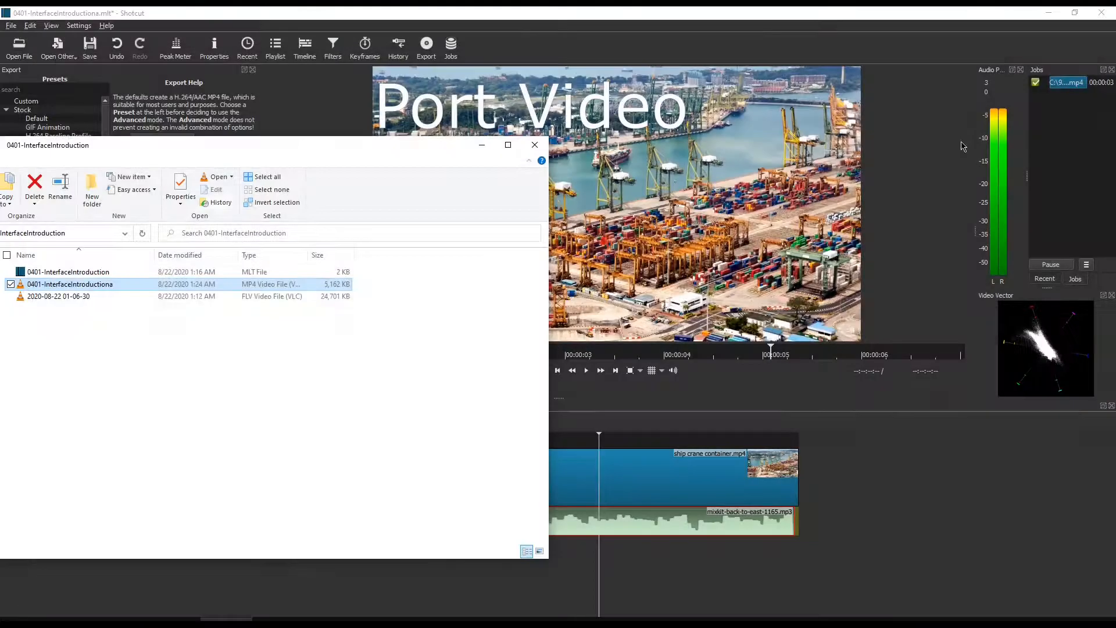
left_click(486, 147)
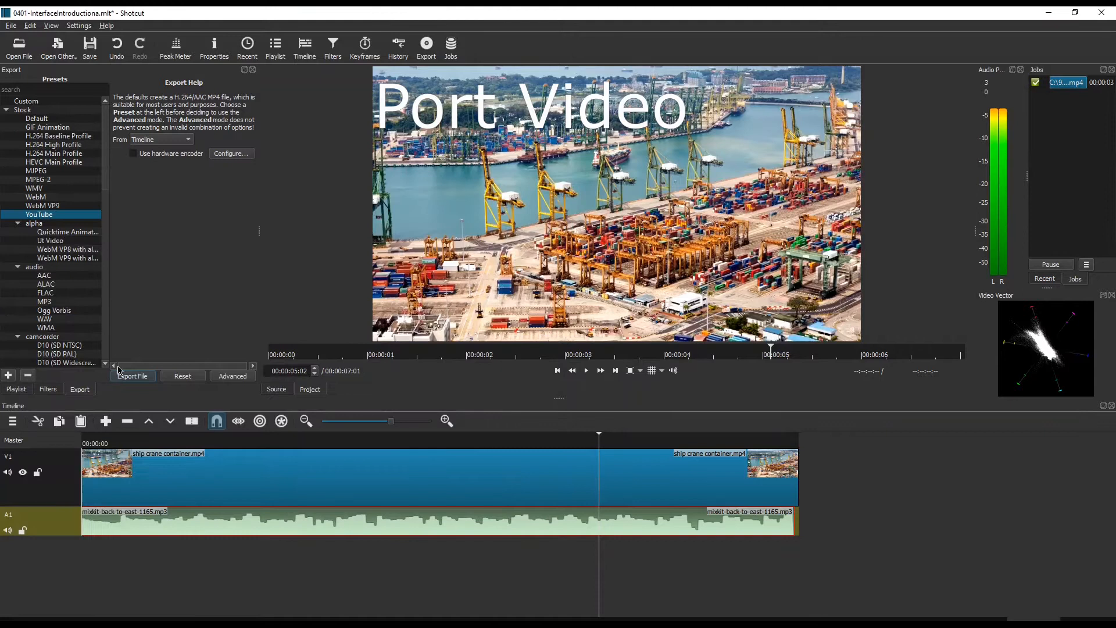
left_click(17, 392)
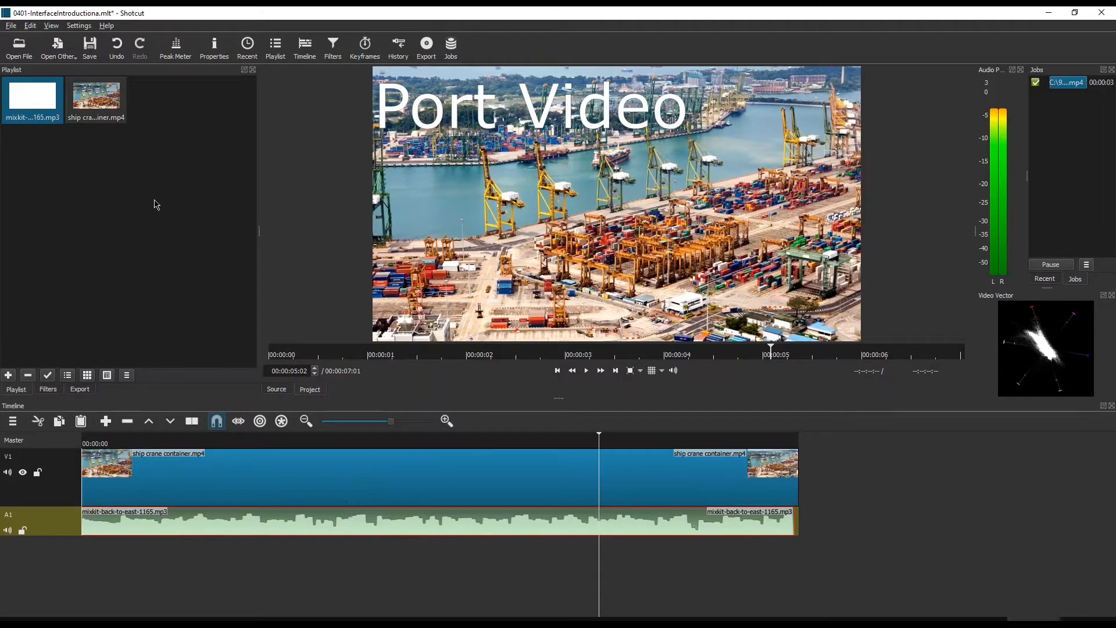
left_click(48, 389)
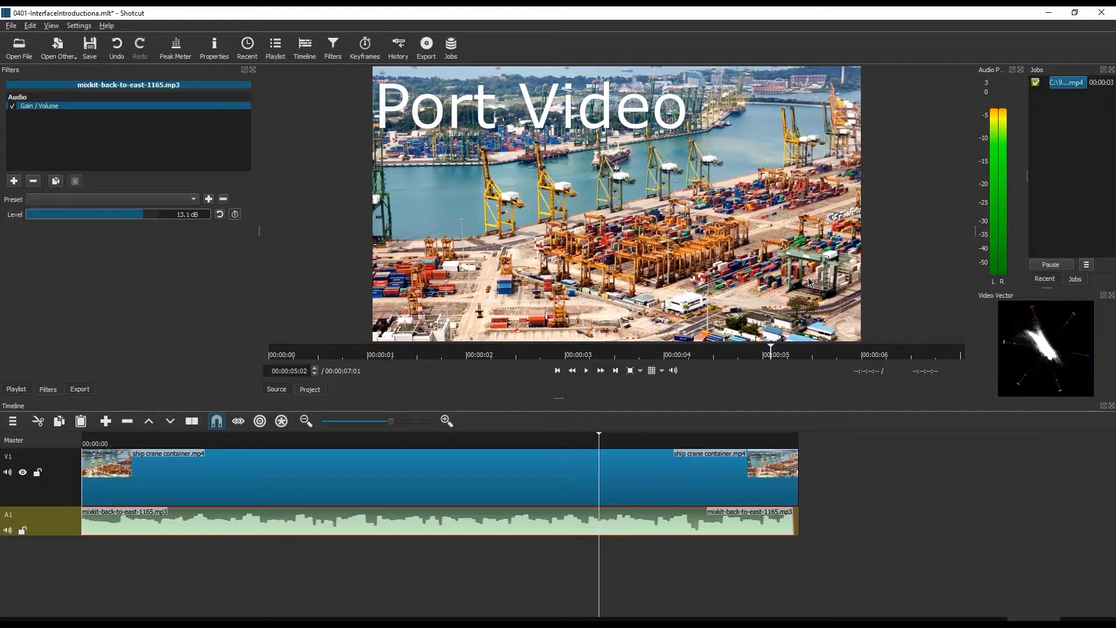
left_click(77, 390)
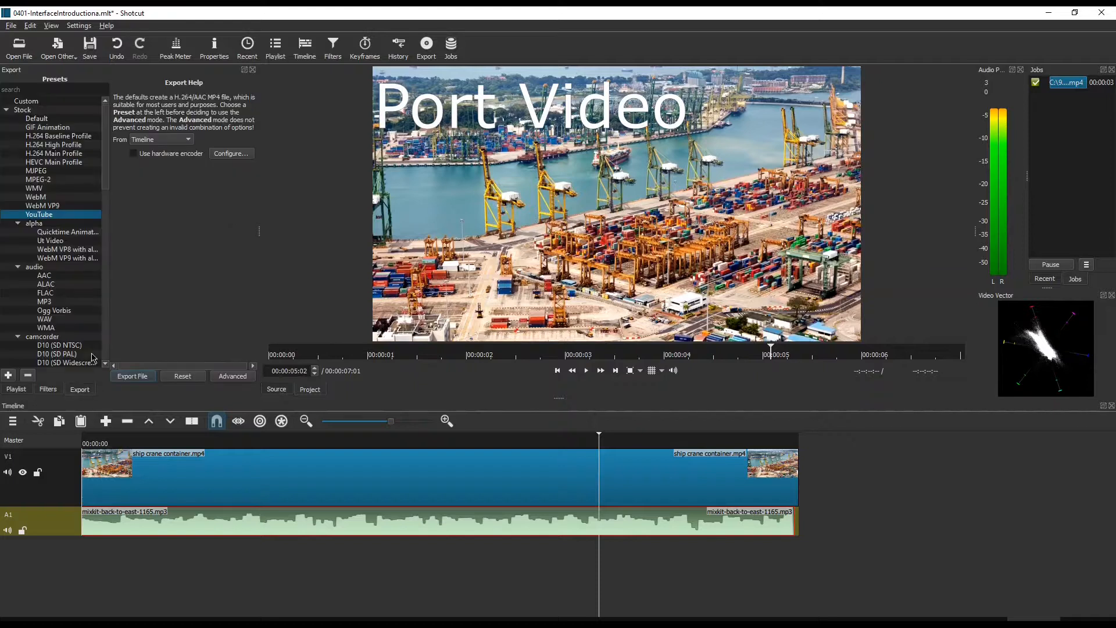